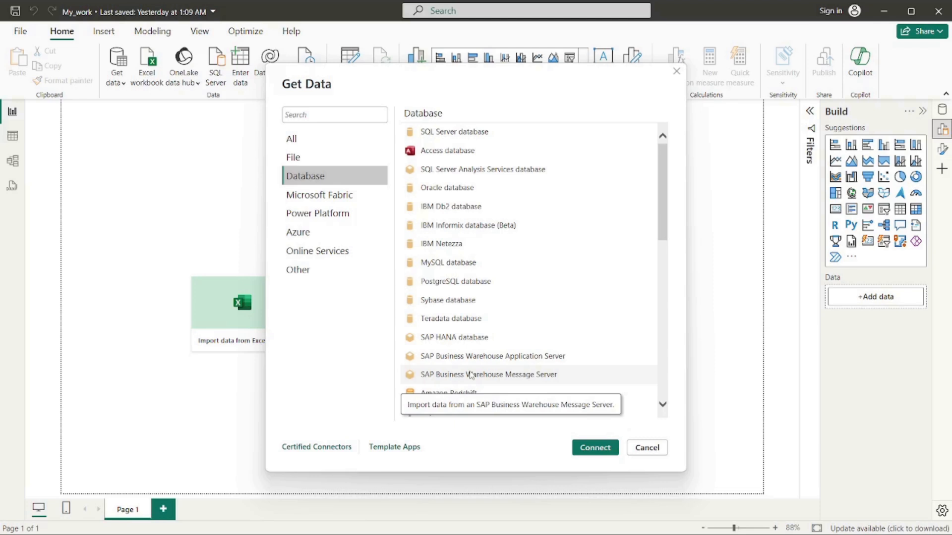
Try to connect to a MySQL database as the report's data source.
left_click(430, 266)
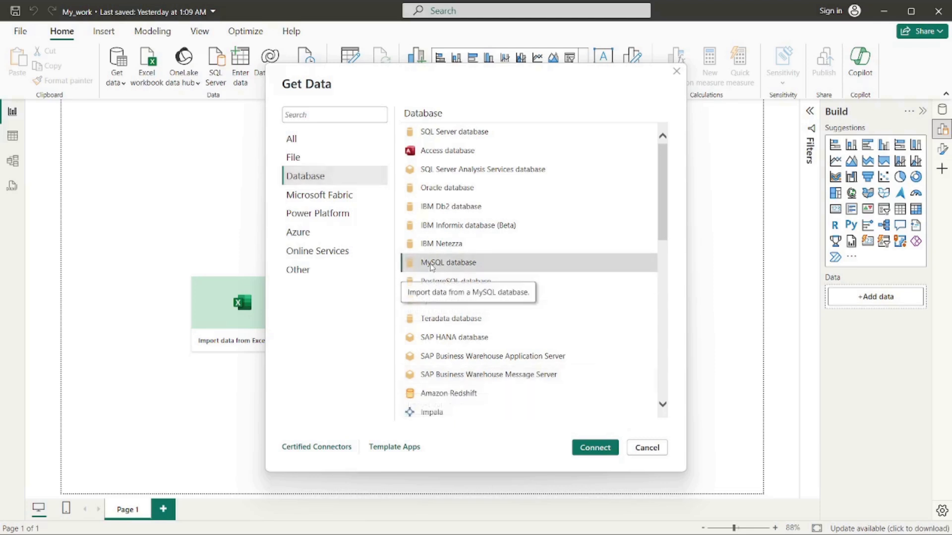
left_click(598, 449)
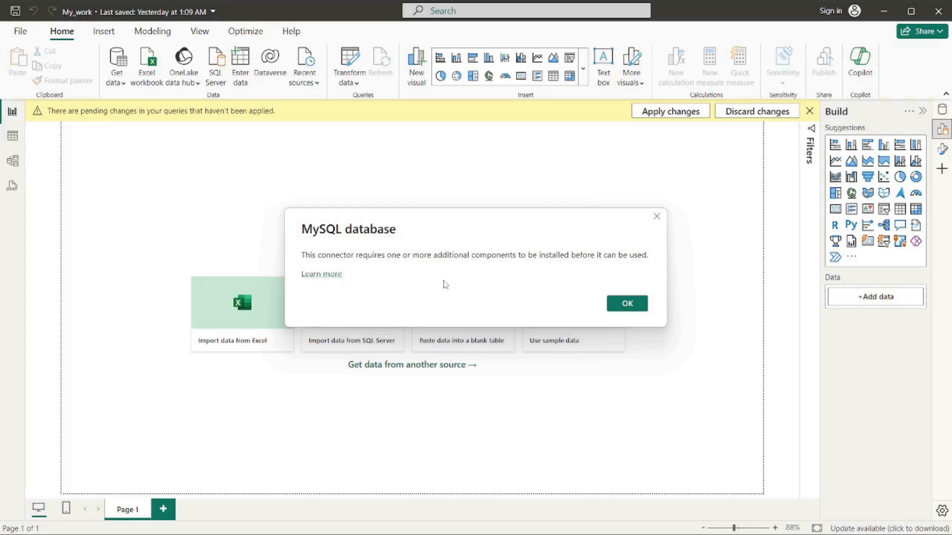
Switch to Chrome, search the web for mysql and open the official MySQL website.
key("super")
type("chrome")
key("Return")
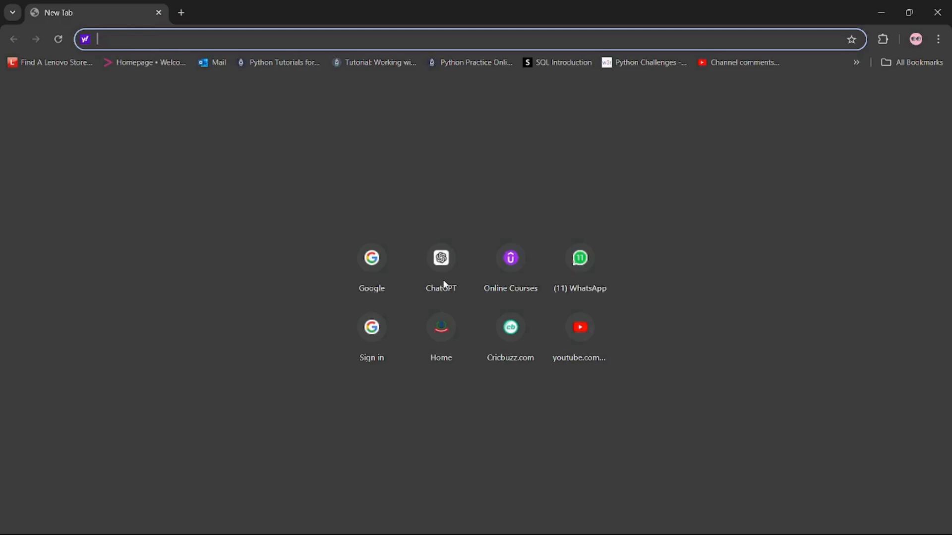
type("mysql")
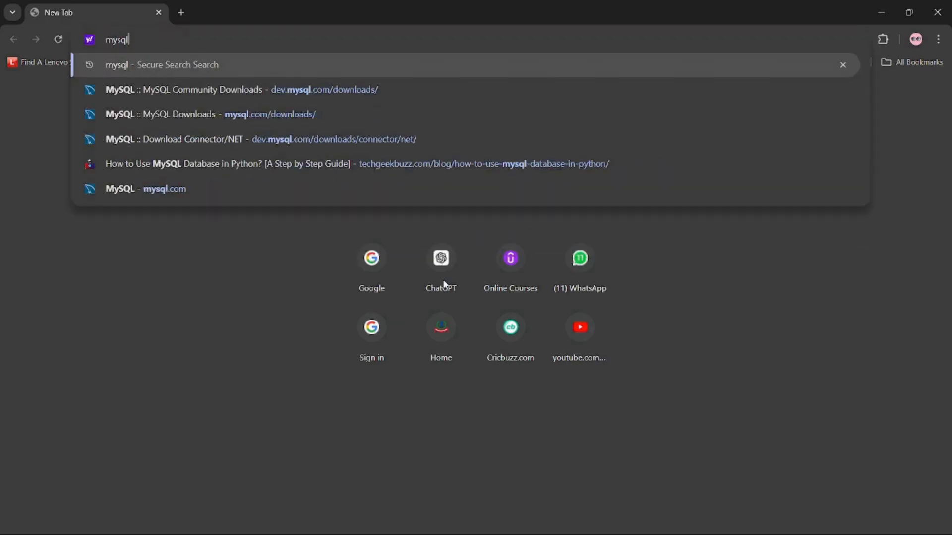
key("Return")
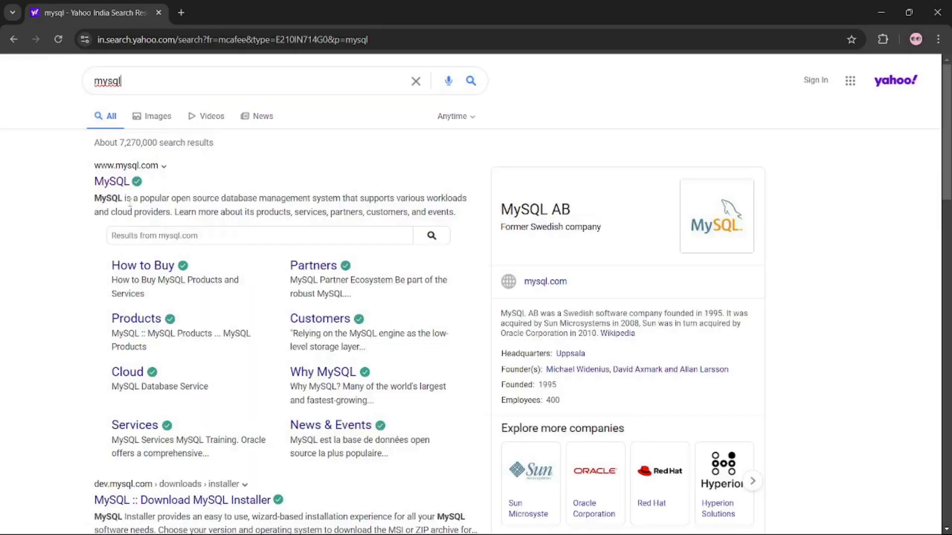
left_click(112, 184)
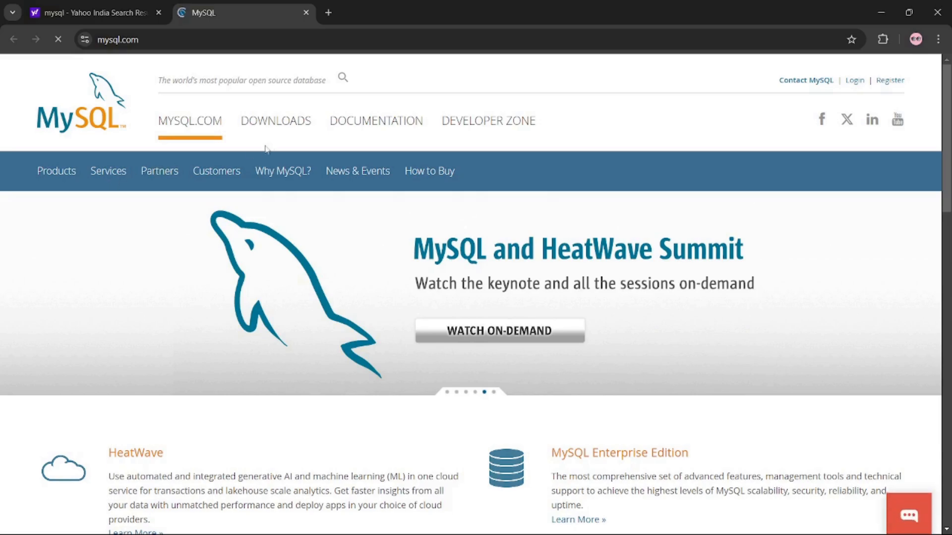
Download the Connector/NET 9.0.0 MSI installer for Microsoft Windows from the MySQL Community (GPL) Downloads.
left_click(299, 131)
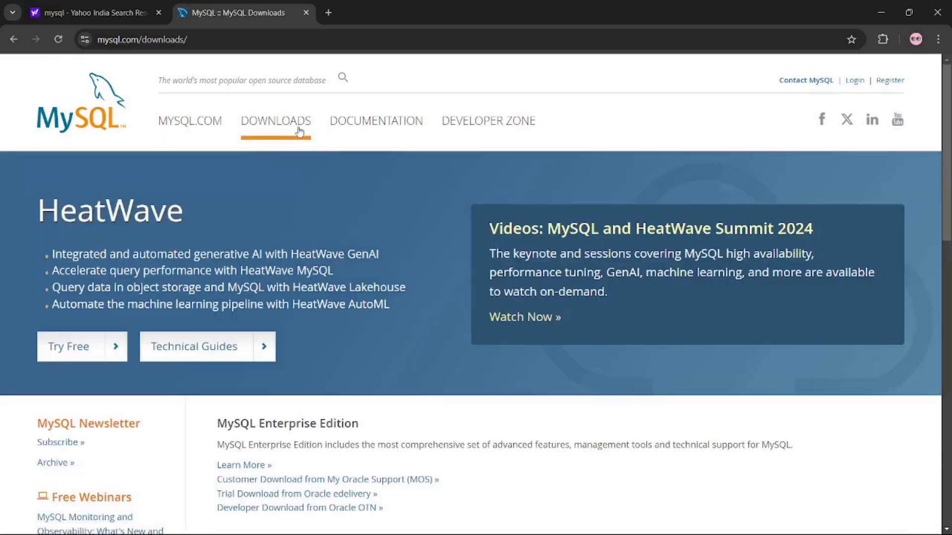
scroll(949, 163, "down", 8)
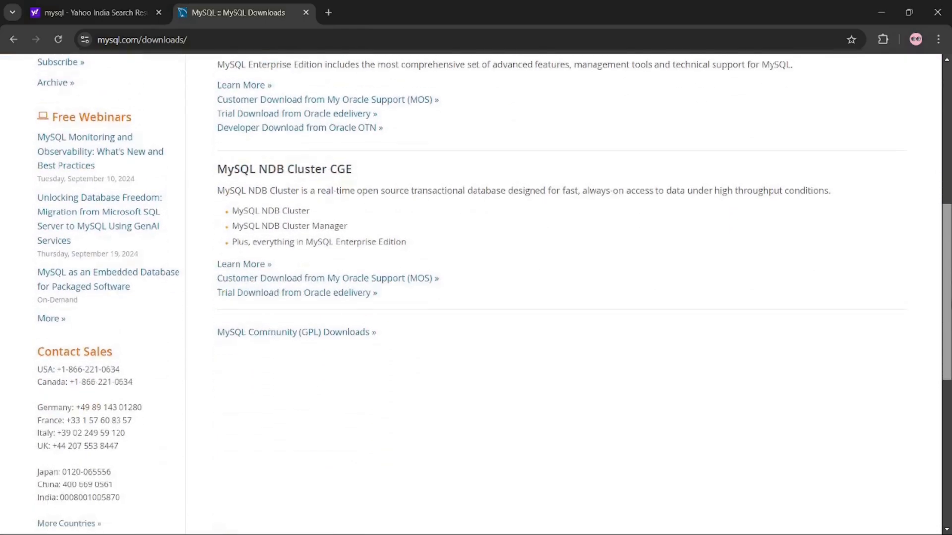
left_click(343, 327)
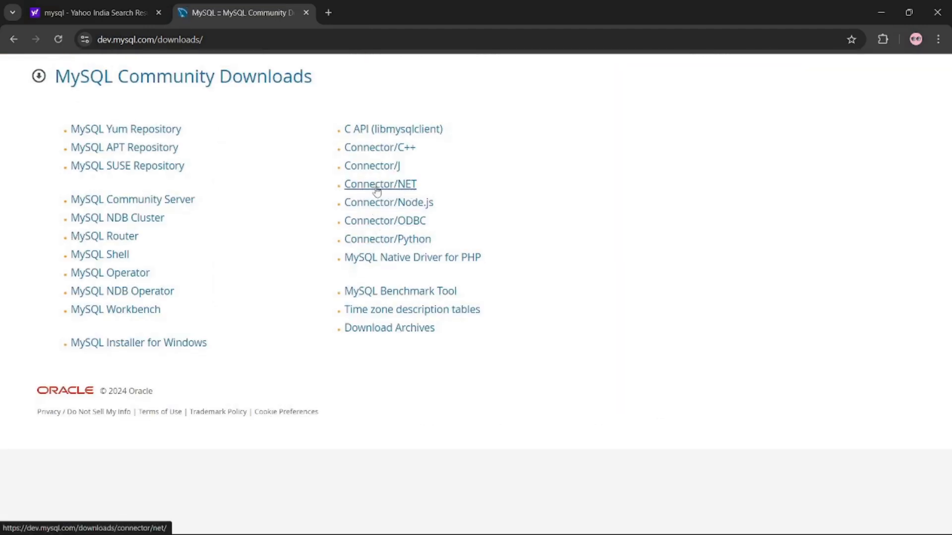
left_click(402, 190)
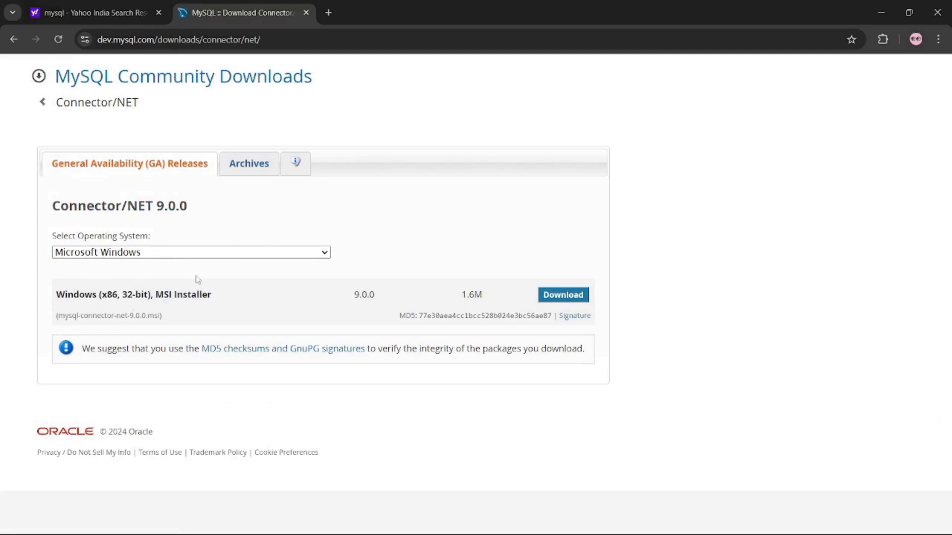
left_click(557, 296)
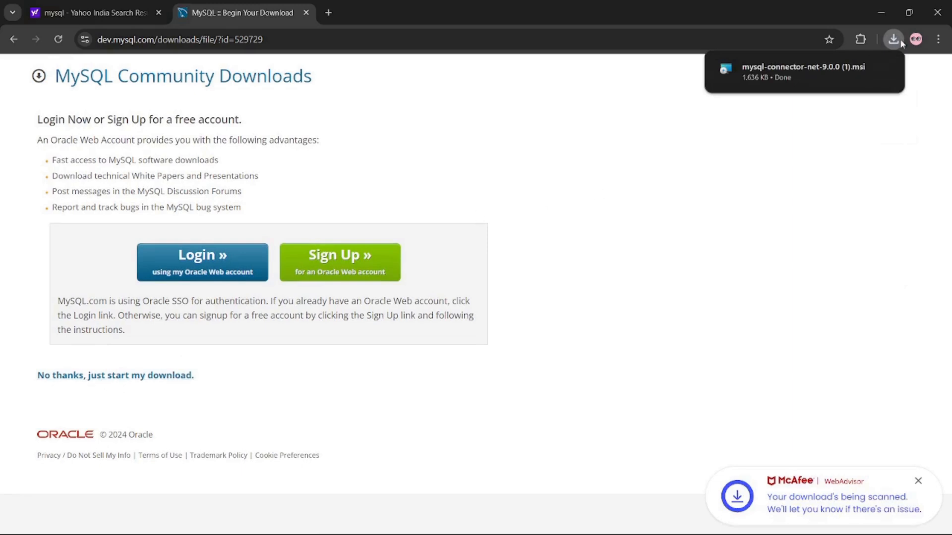
Run the downloaded MySQL Connector/NET 9.0.0 installer and complete the setup with the default destination folder.
mouse_move(774, 82)
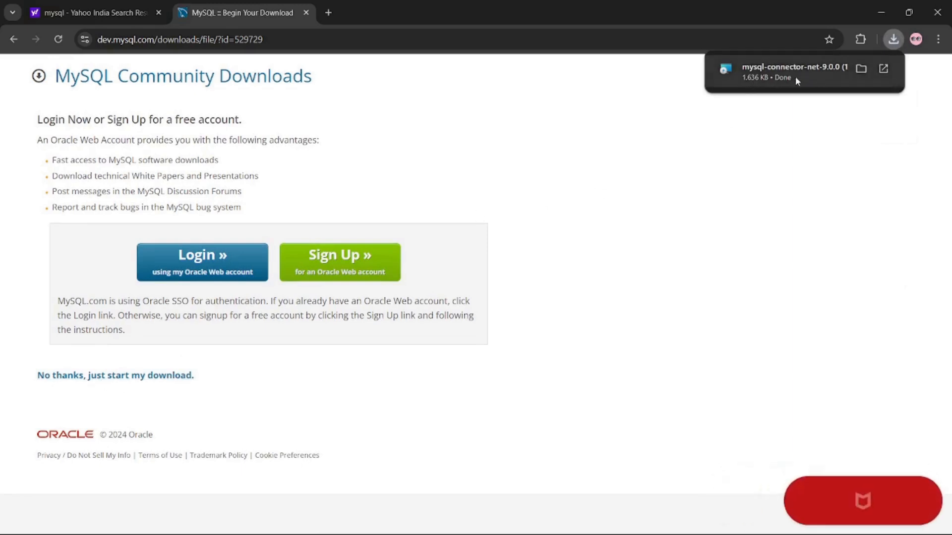
left_click(795, 77)
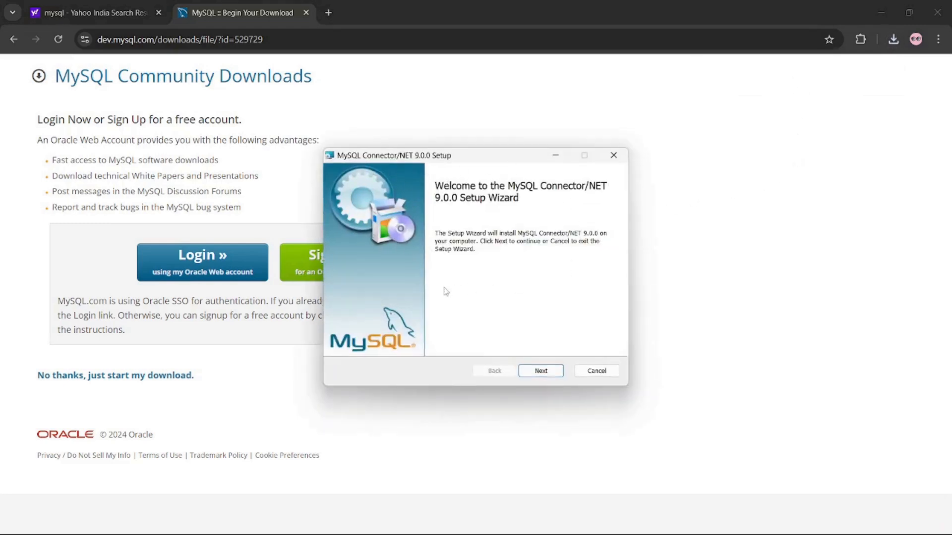
left_click(536, 374)
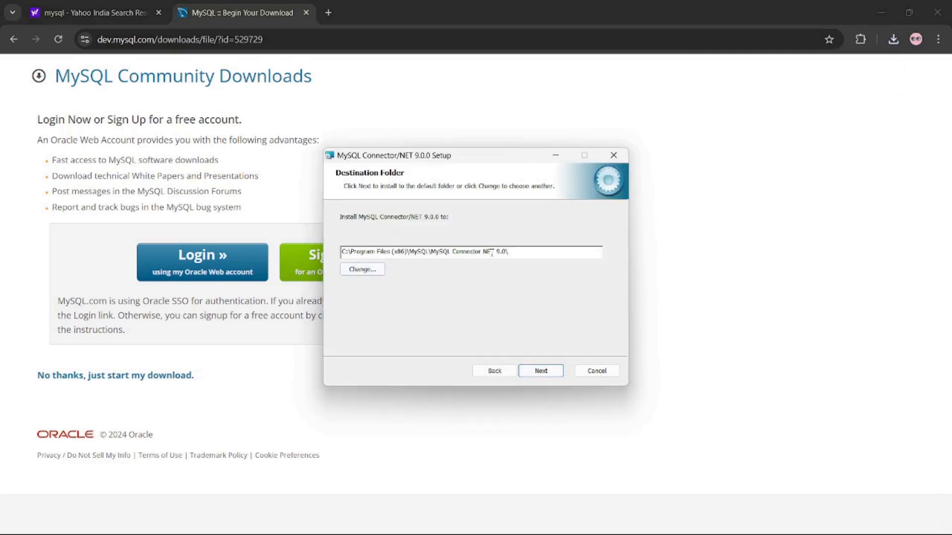
left_click(538, 375)
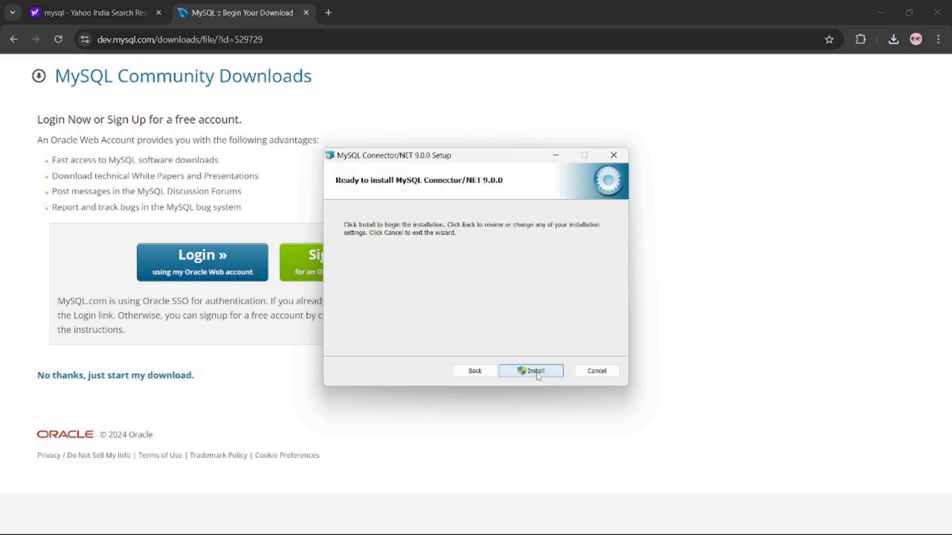
left_click(539, 372)
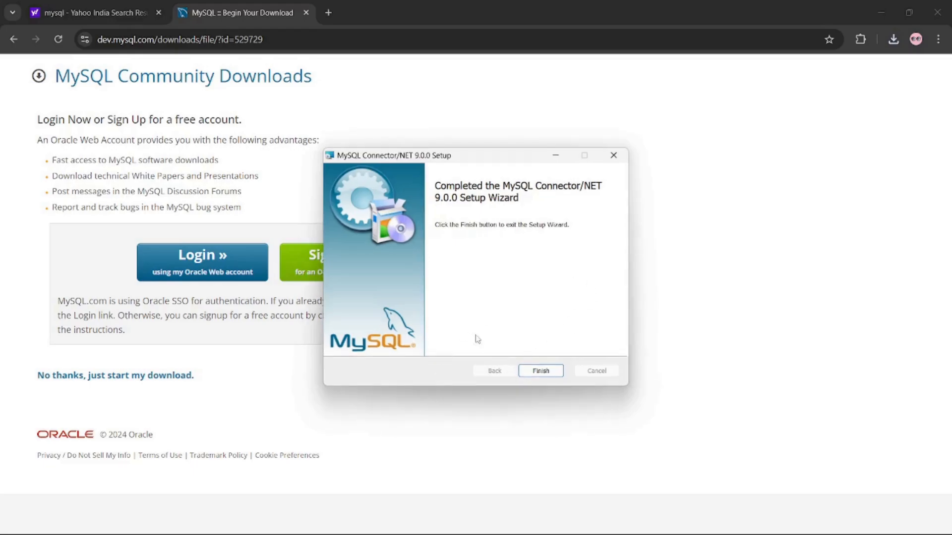
left_click(538, 371)
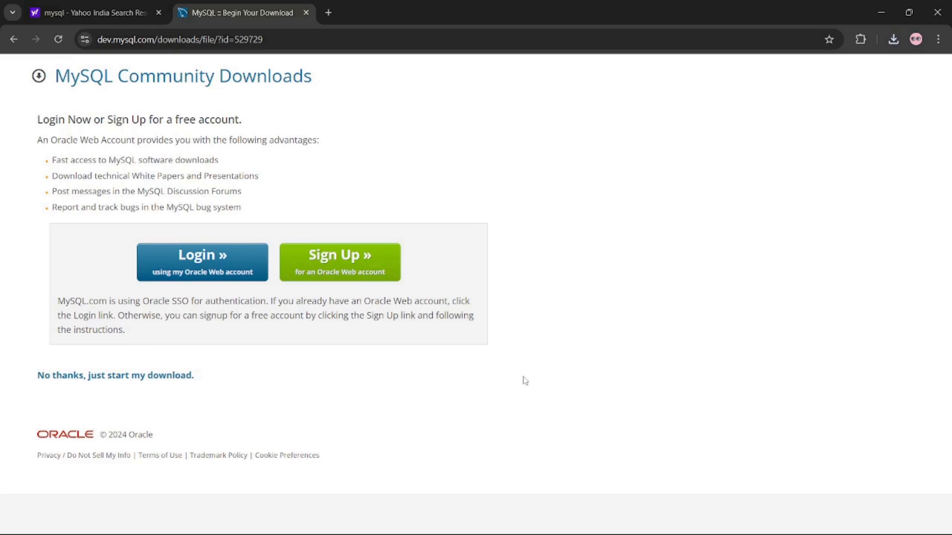
Switch back to Power BI Desktop, dismiss the MySQL connector message and close the program.
key("super")
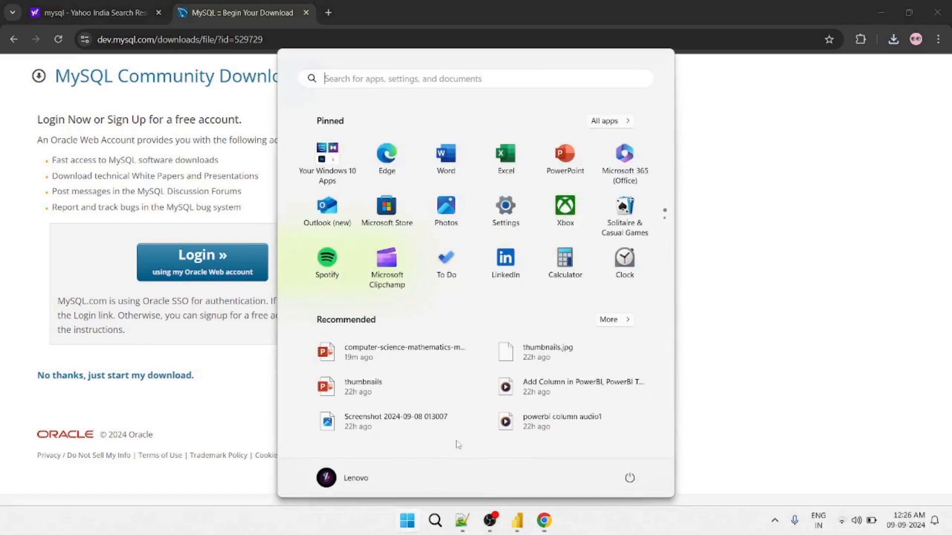
left_click(517, 530)
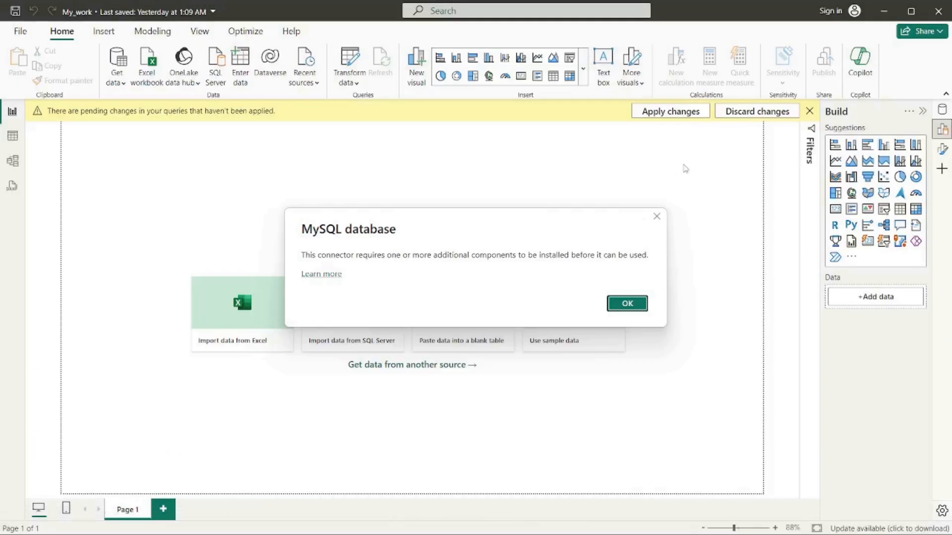
left_click(656, 219)
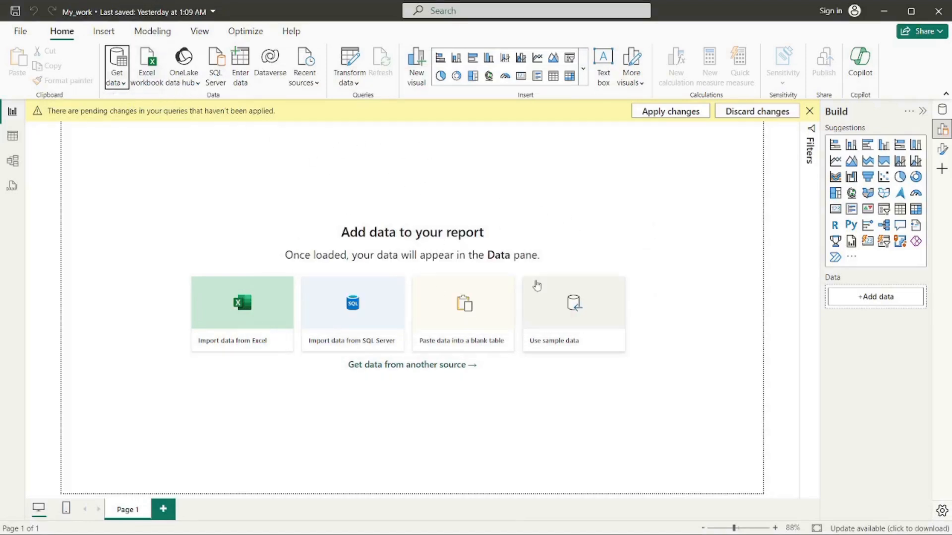
left_click(948, 11)
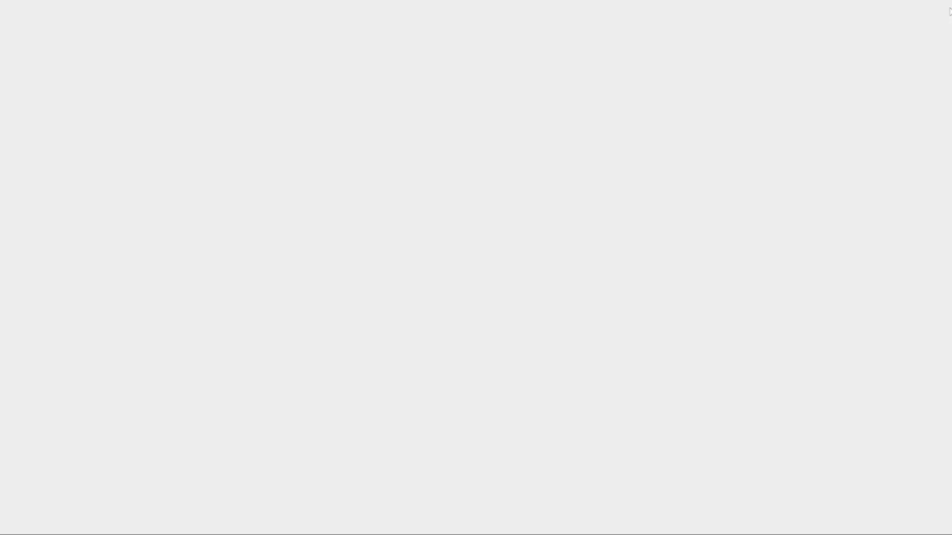
Restart Power BI Desktop, reopen the recent file My_work.pbix and dismiss the pending changes notice.
key("super")
type("powerbi")
key("Return")
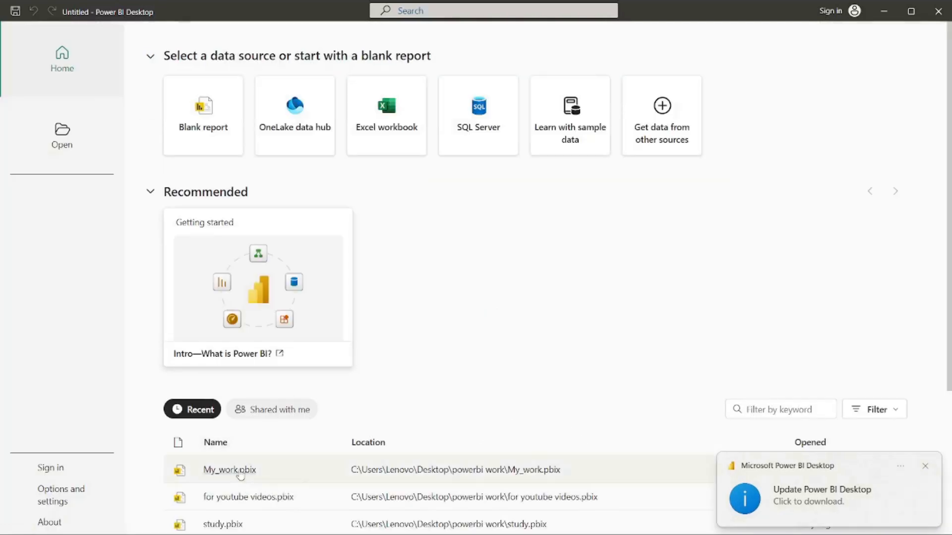
left_click(240, 475)
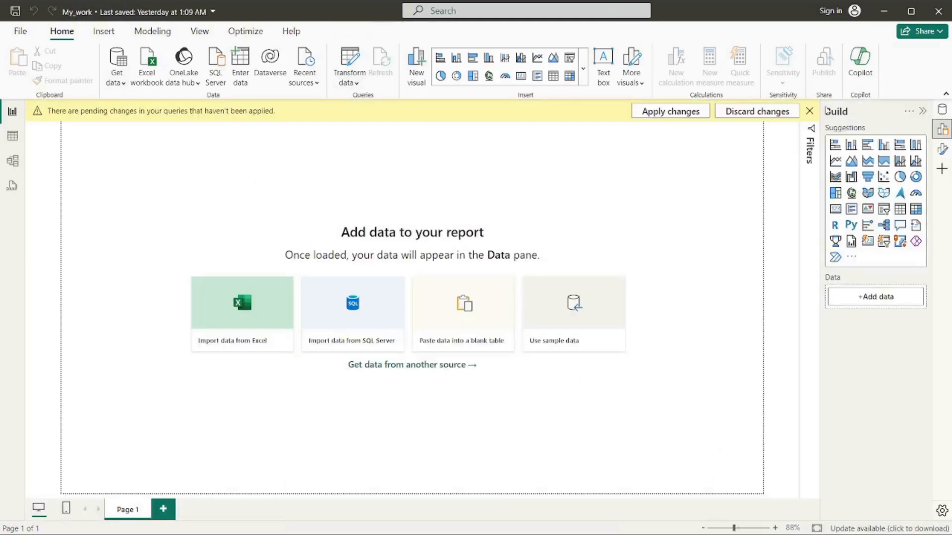
left_click(810, 111)
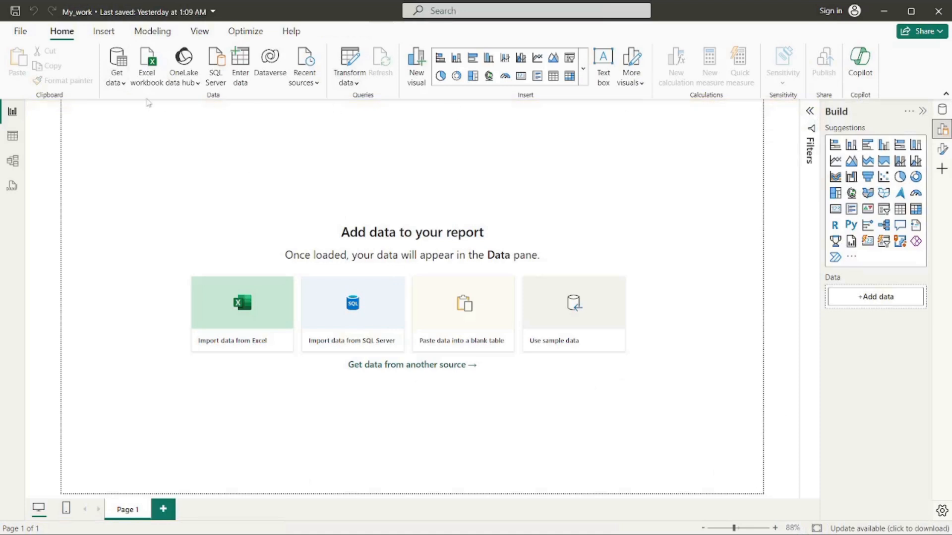
Start a new connection to a MySQL database from the database data sources.
left_click(124, 83)
left_click(137, 349)
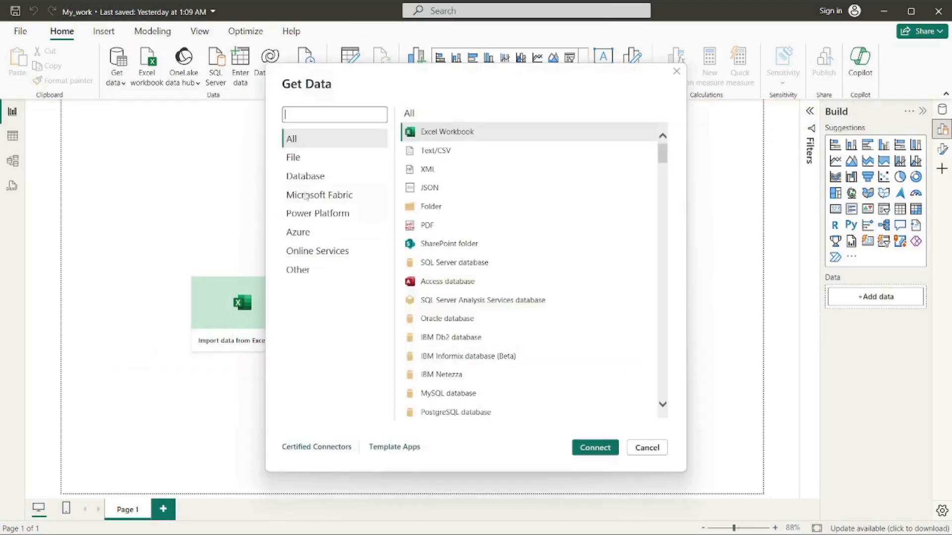
left_click(322, 181)
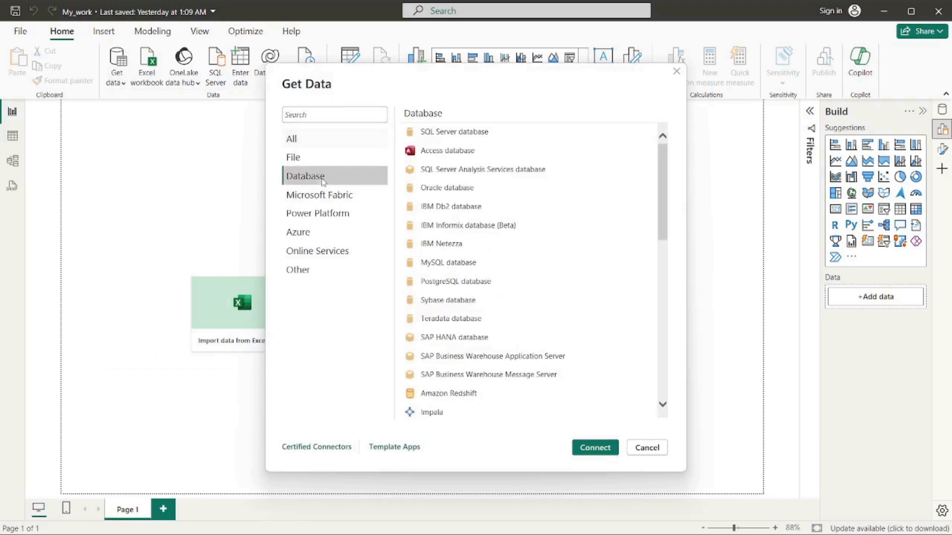
left_click(473, 264)
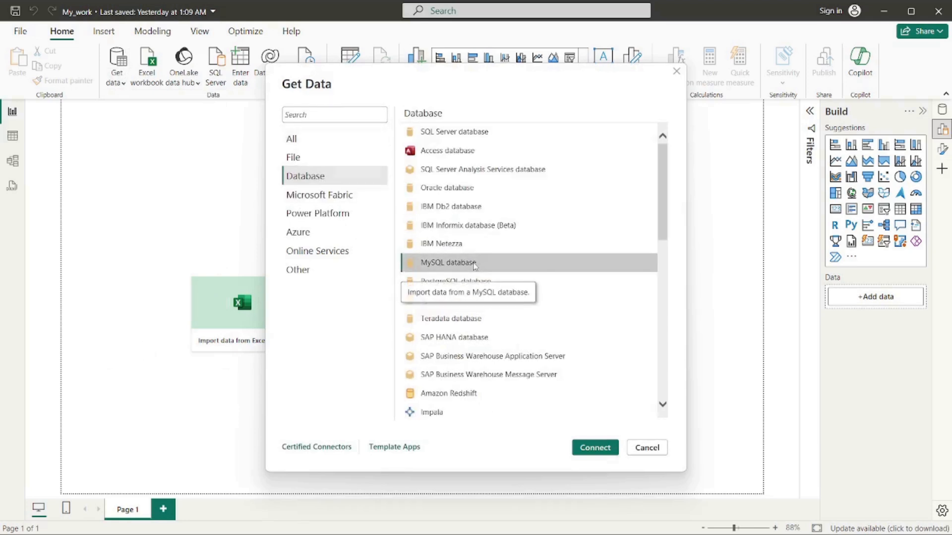
left_click(595, 448)
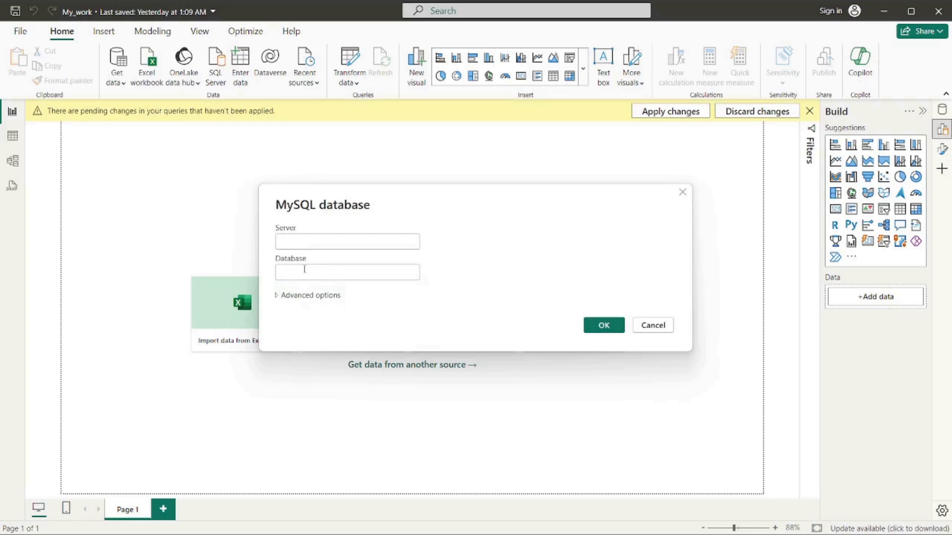
Switch to the MySQL 8.0 Command Line Client and log in with the account password.
key("super")
type("mysql")
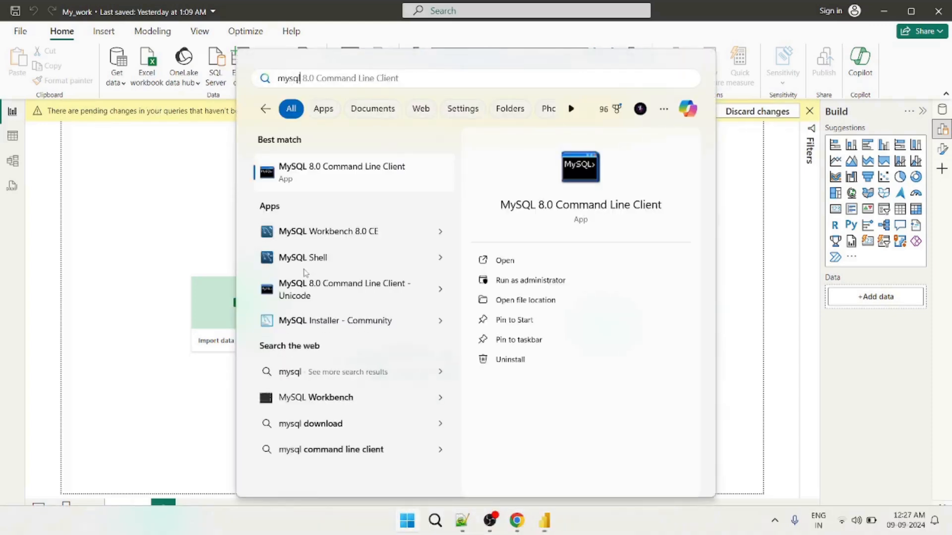
key("Return")
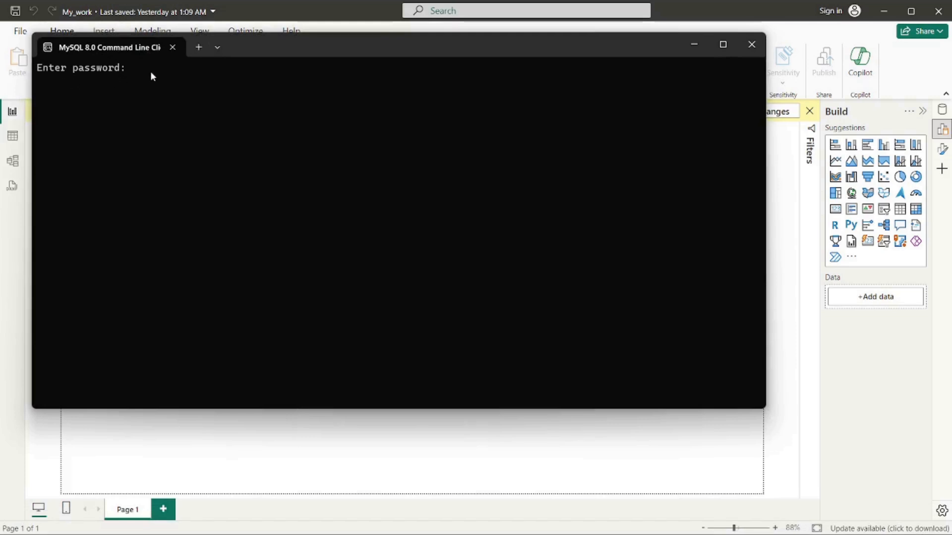
type("***********")
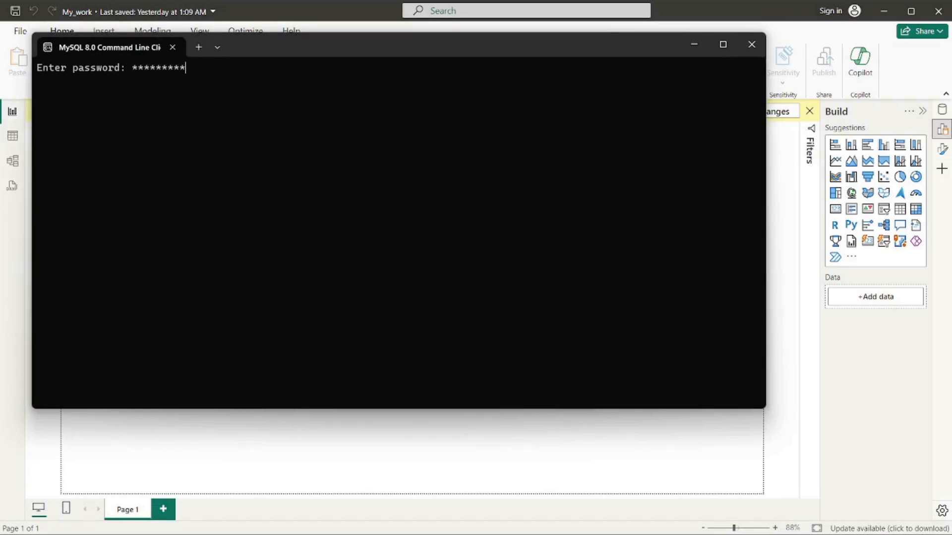
key("Return")
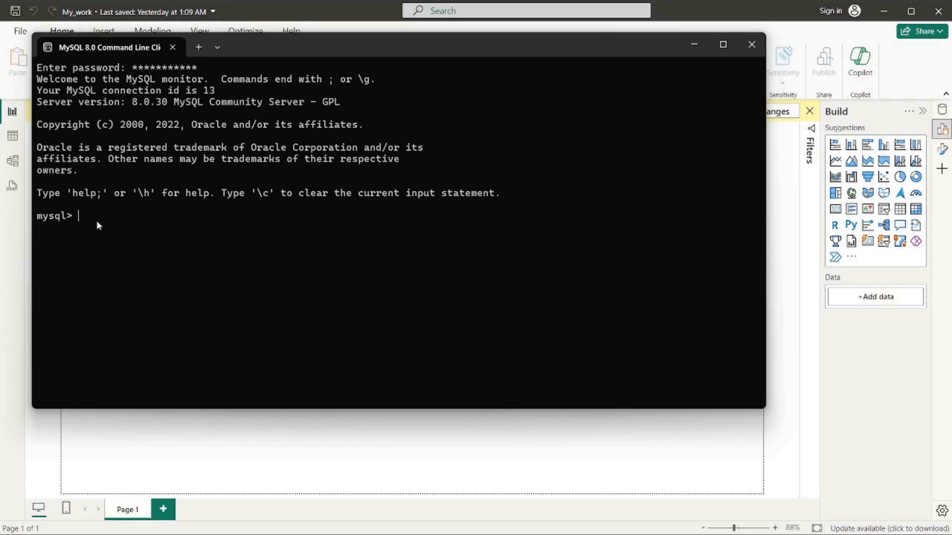
List the databases on the MySQL server with "show databases;" and look through their names, including codeyug.
type("show databases;")
key("Return")
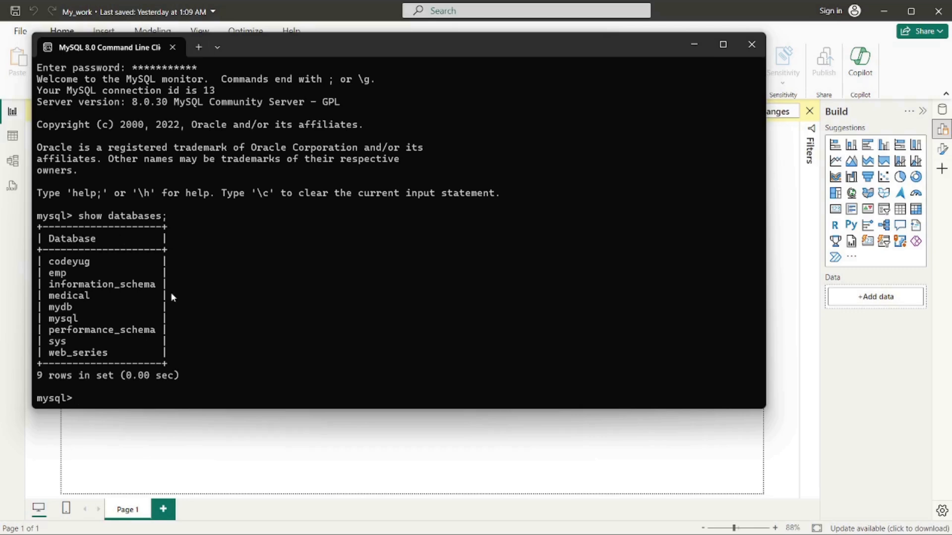
left_click_drag(50, 260, 88, 323)
left_click(88, 323)
left_click_drag(54, 262, 90, 264)
left_click(57, 274)
Make codeyug the current database with "use codeyug;" and maximize the command-line window.
type("use codeyug;")
key("Return")
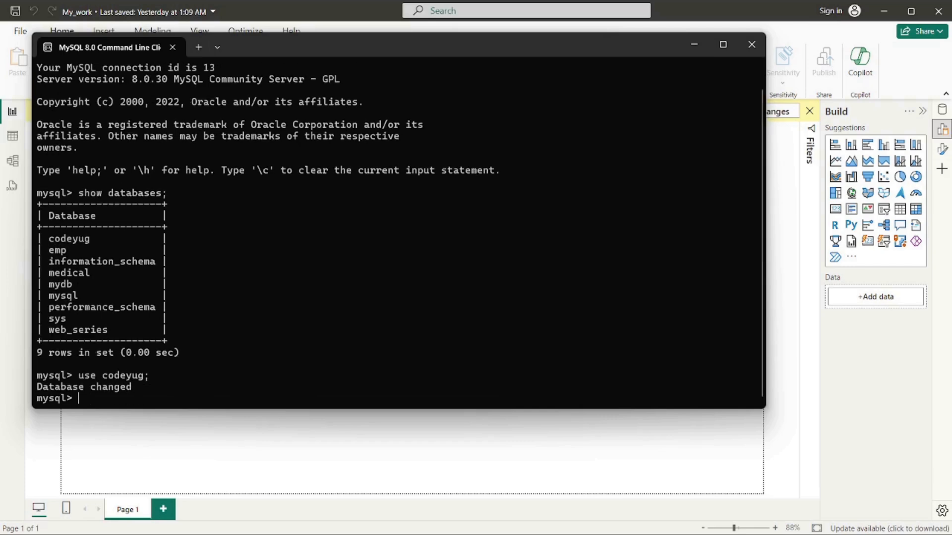
left_click(721, 53)
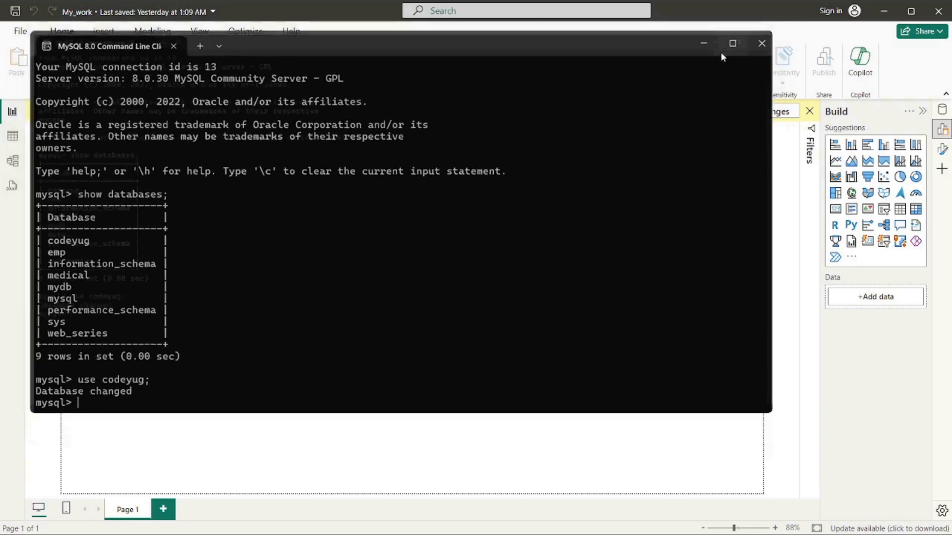
type("show ")
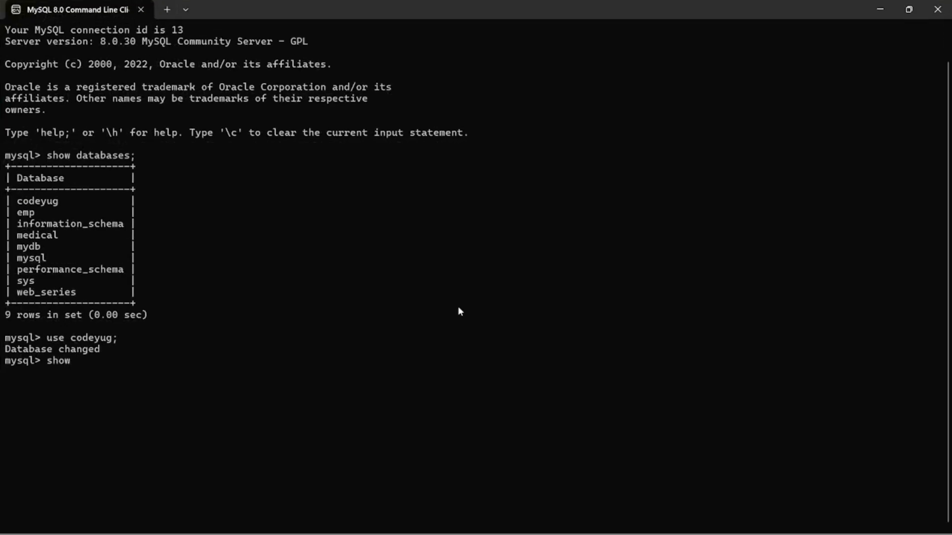
type("table;")
key("Return")
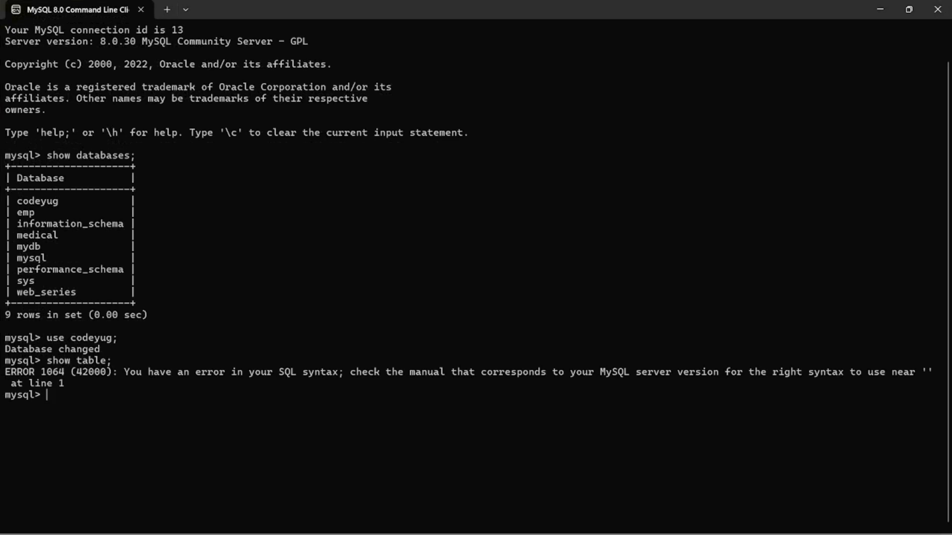
List the tables of the codeyug database with "show tables;" and look through their names.
type("show tables;")
key("Return")
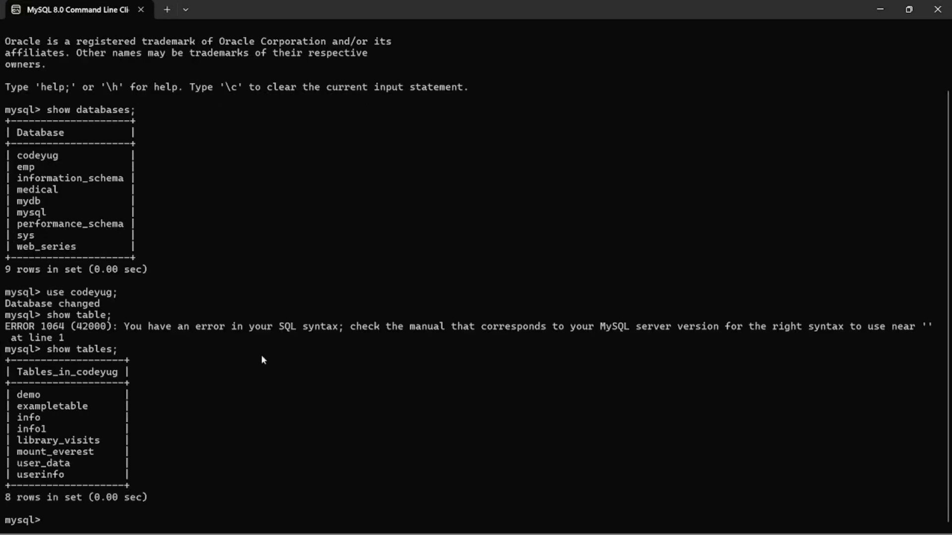
left_click_drag(7, 394, 72, 418)
left_click_drag(83, 369, 115, 375)
left_click(46, 405)
left_click_drag(46, 406, 57, 459)
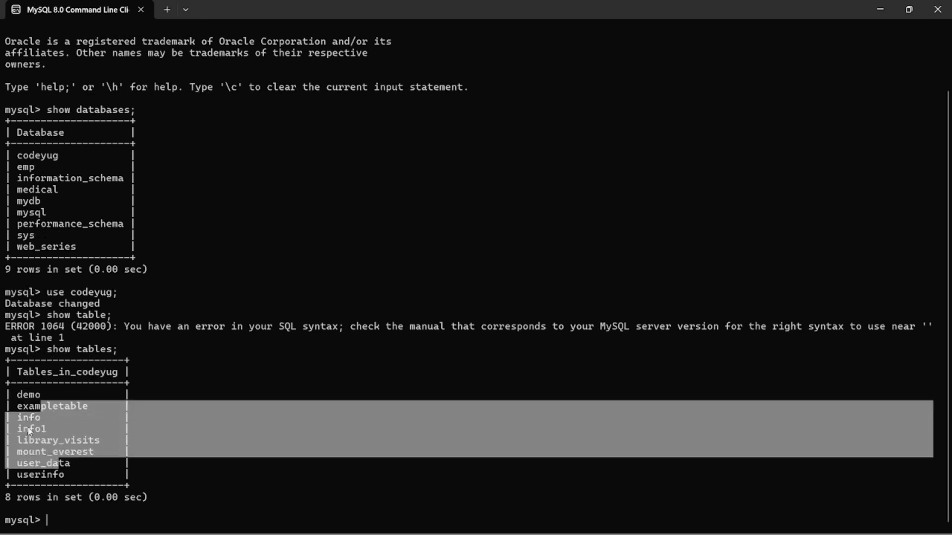
left_click_drag(19, 397, 41, 408)
left_click(42, 408)
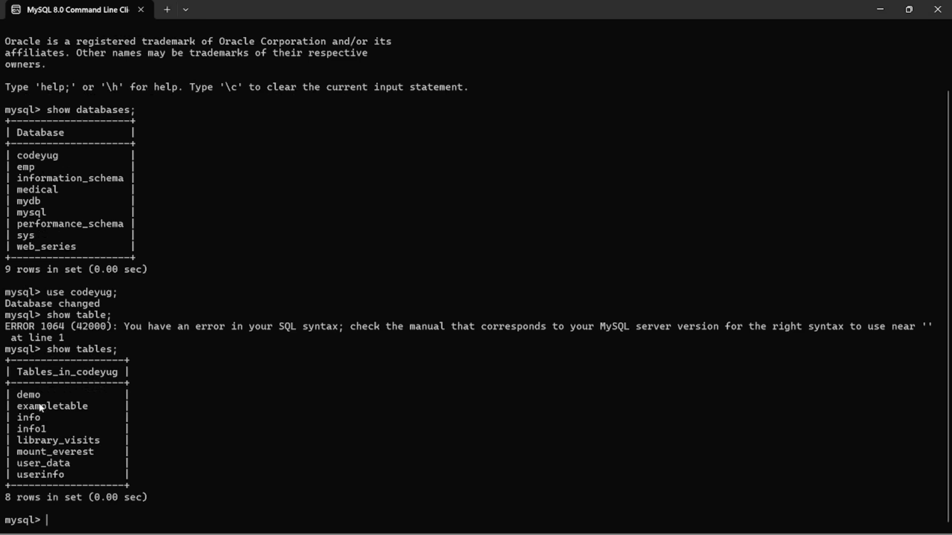
Query every record of exampletable with "select * from exampletable;" and look over the returned rows.
type("select * from exam")
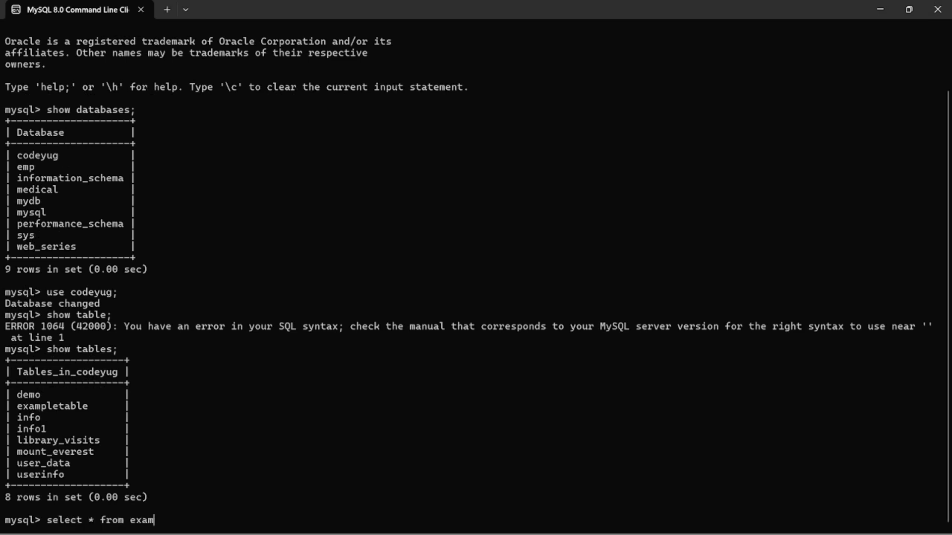
type("pletable;")
key("Return")
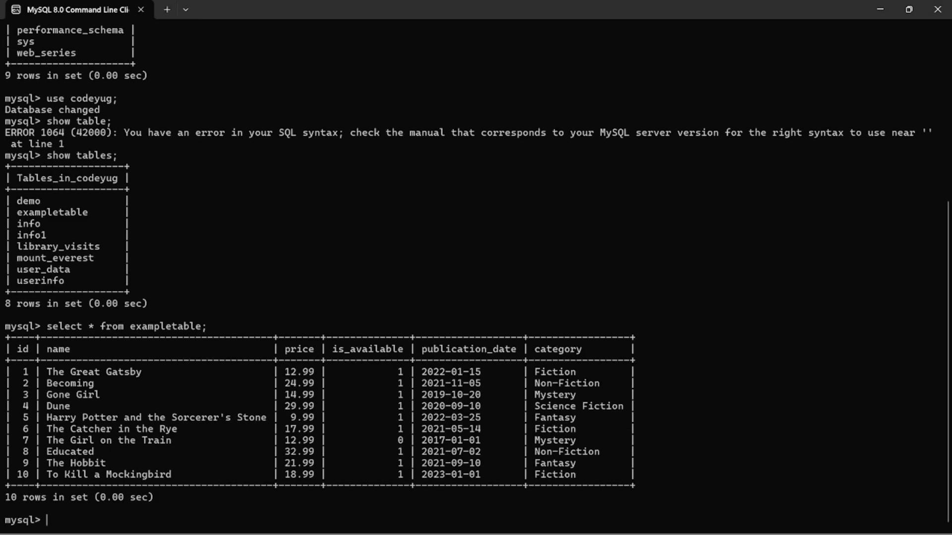
left_click_drag(33, 368, 126, 396)
left_click_drag(27, 214, 85, 217)
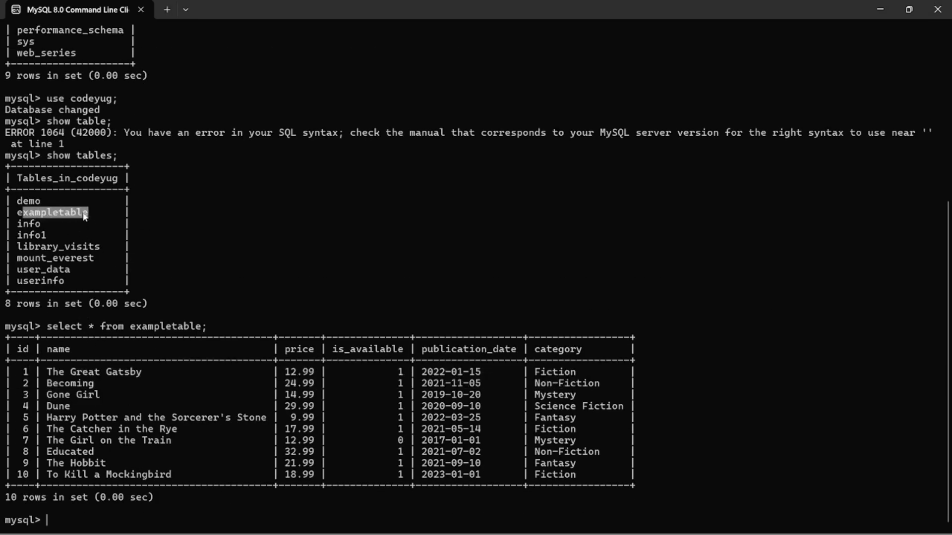
left_click_drag(83, 179, 116, 179)
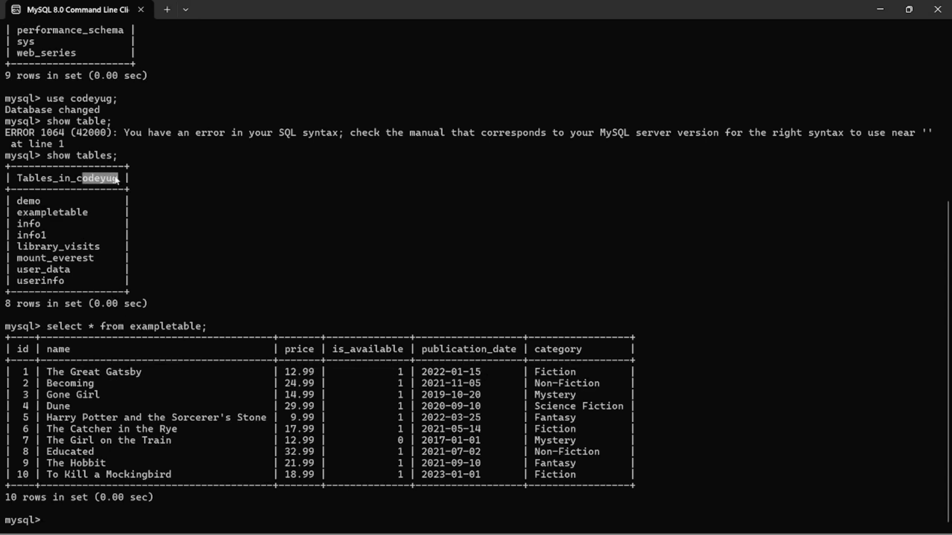
left_click_drag(35, 381, 349, 452)
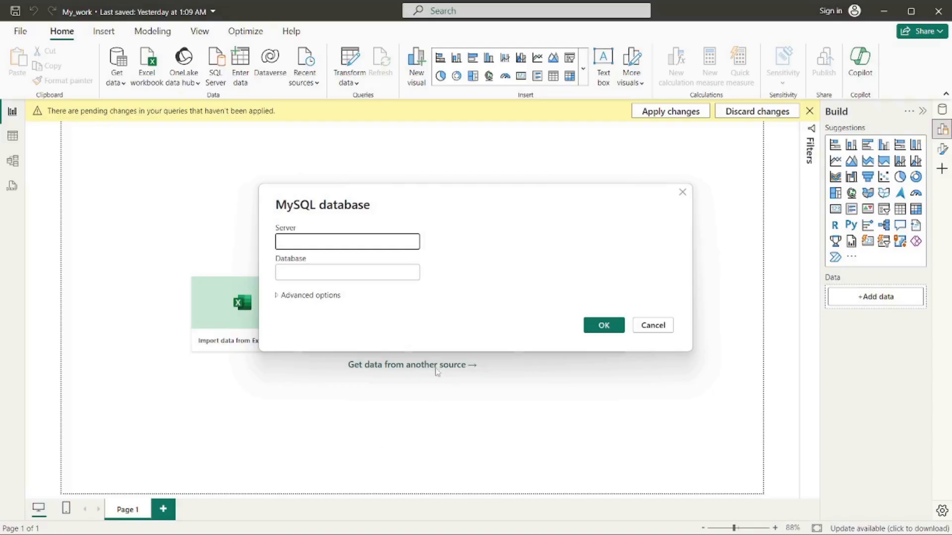
Switch back to Power BI Desktop and set the MySQL connection's server to 127.0.0.1 and its database to codeyug.
left_click(290, 240)
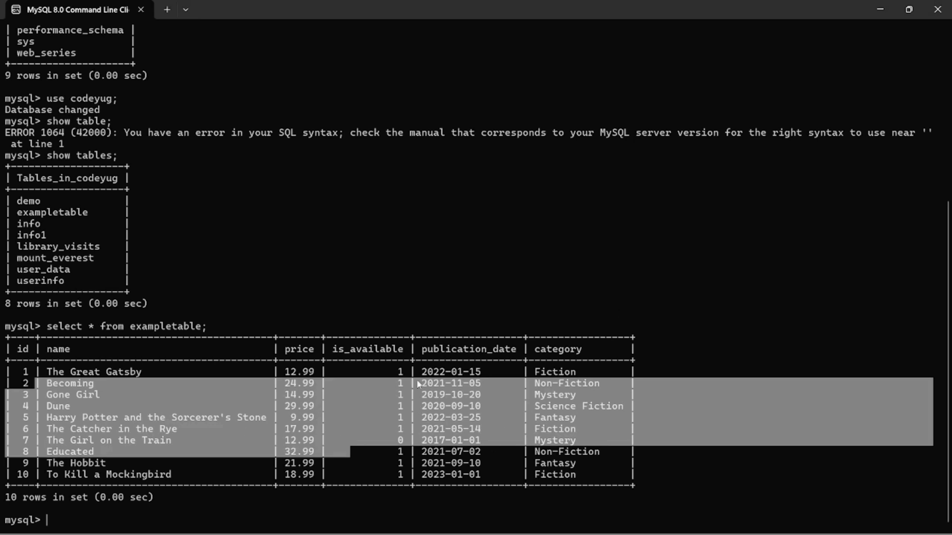
key("alt+Tab")
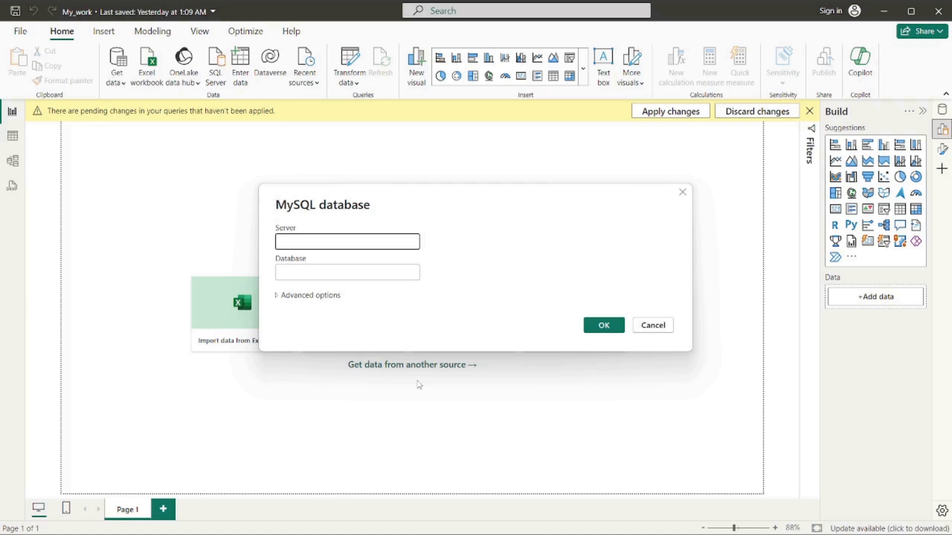
left_click(313, 243)
type("127.0.0.1")
left_click_drag(314, 244, 281, 244)
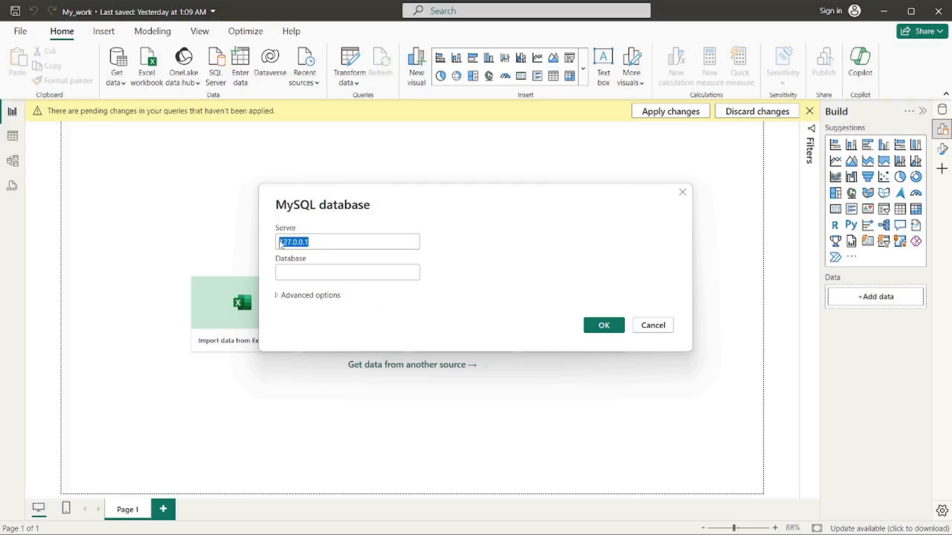
key("Tab")
type("dodeyug")
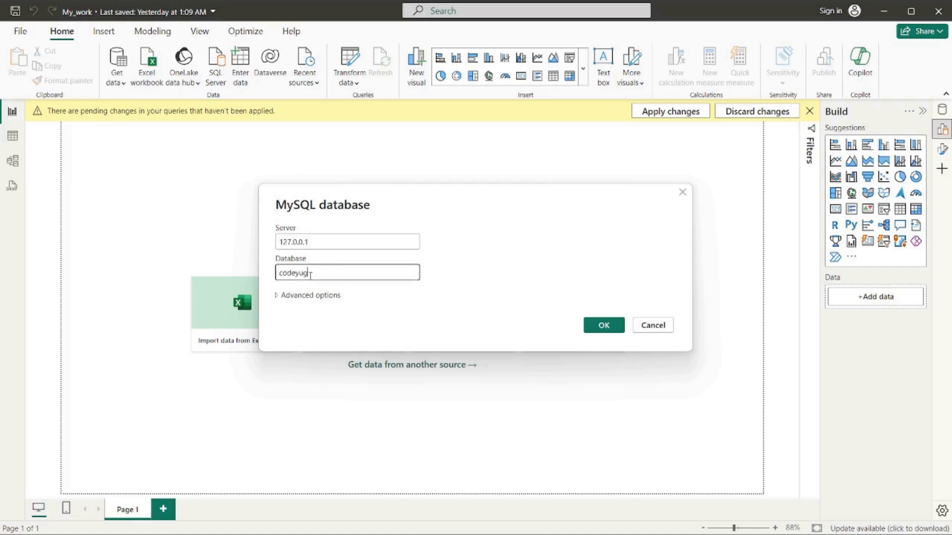
Expand the connection's advanced options, examine the timeout and SQL statement fields, and review the codeyug table list in the MySQL command line.
left_click(277, 296)
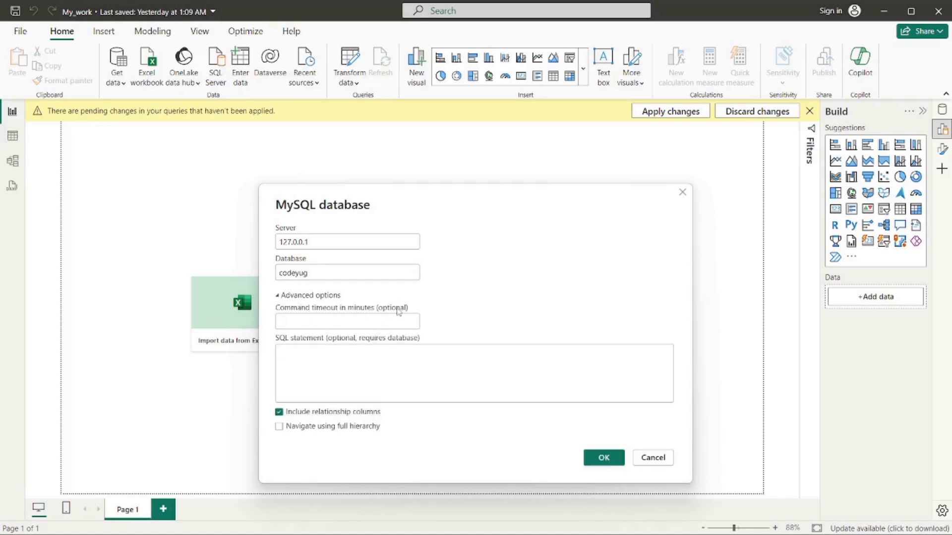
left_click(287, 325)
left_click(302, 356)
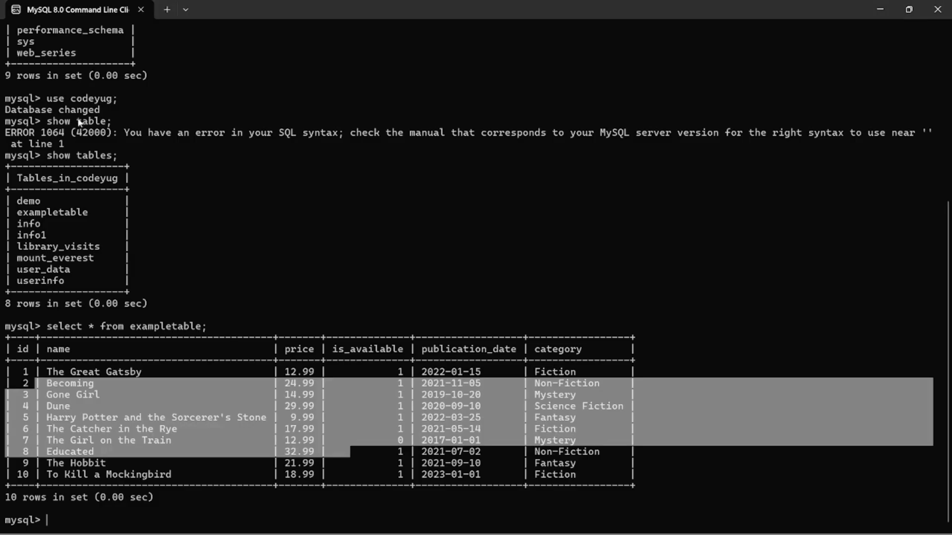
left_click_drag(77, 178, 99, 179)
left_click_drag(23, 201, 74, 281)
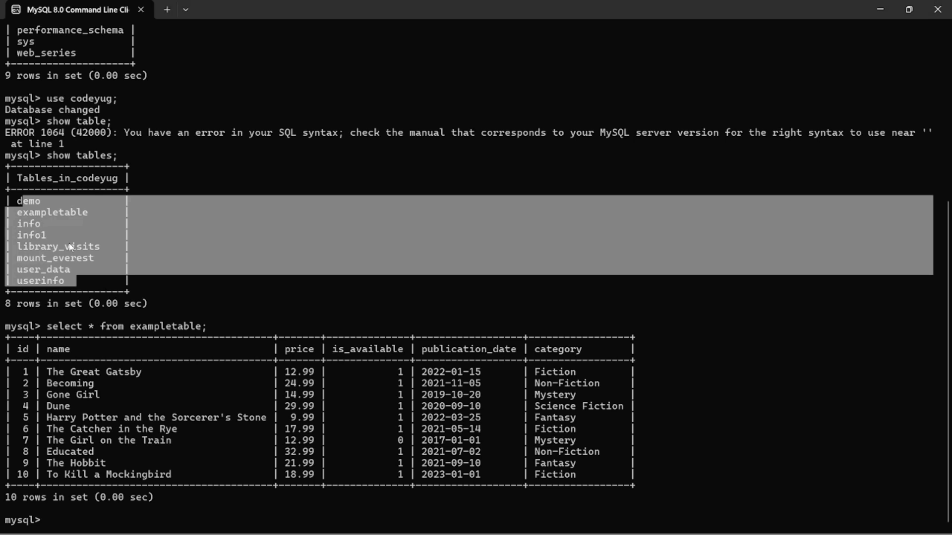
Return to Power BI Desktop, connect to the codeyug database with the default advanced options, and select the codeyug.demo table.
key("alt+Tab")
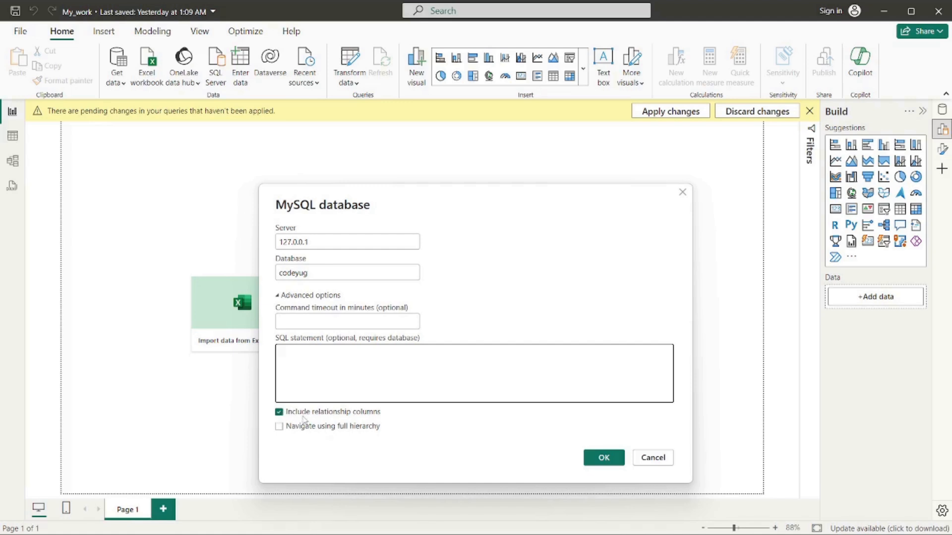
left_click(599, 458)
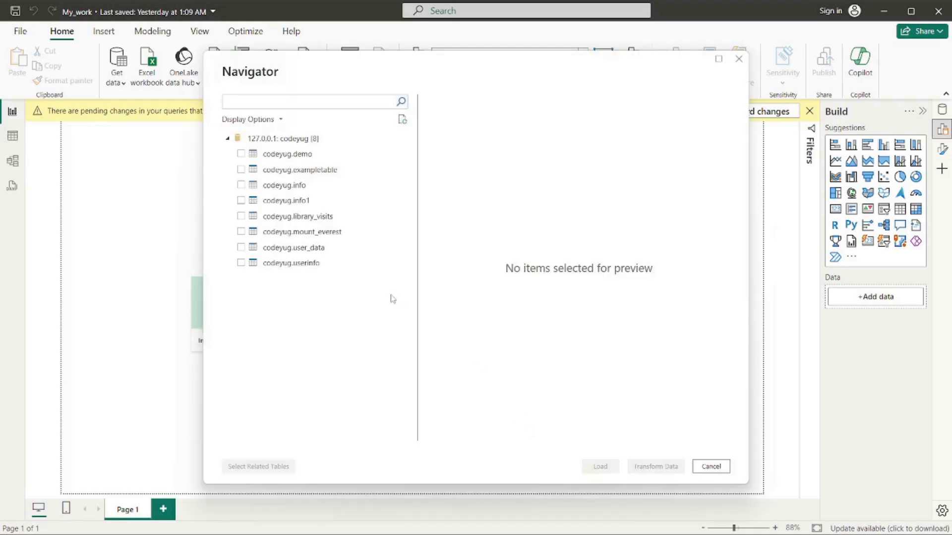
left_click(335, 98)
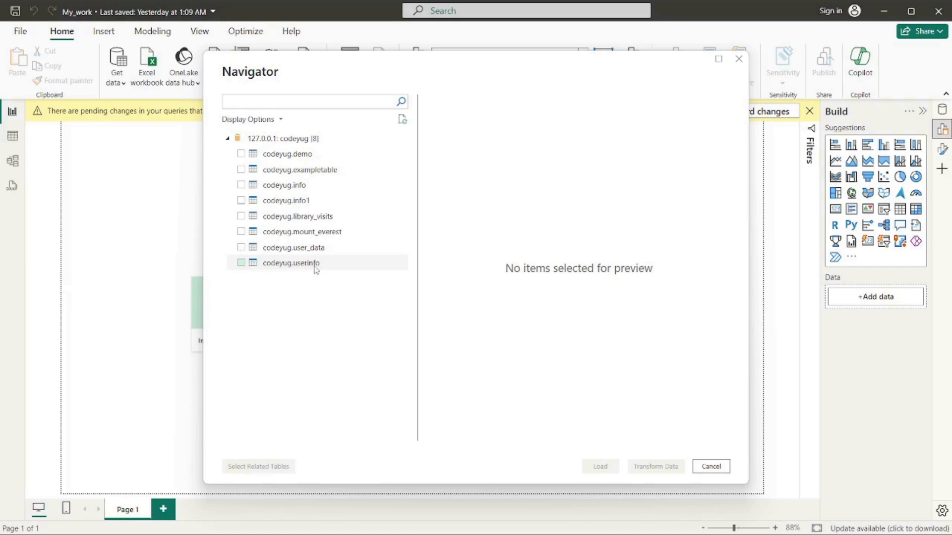
left_click(240, 155)
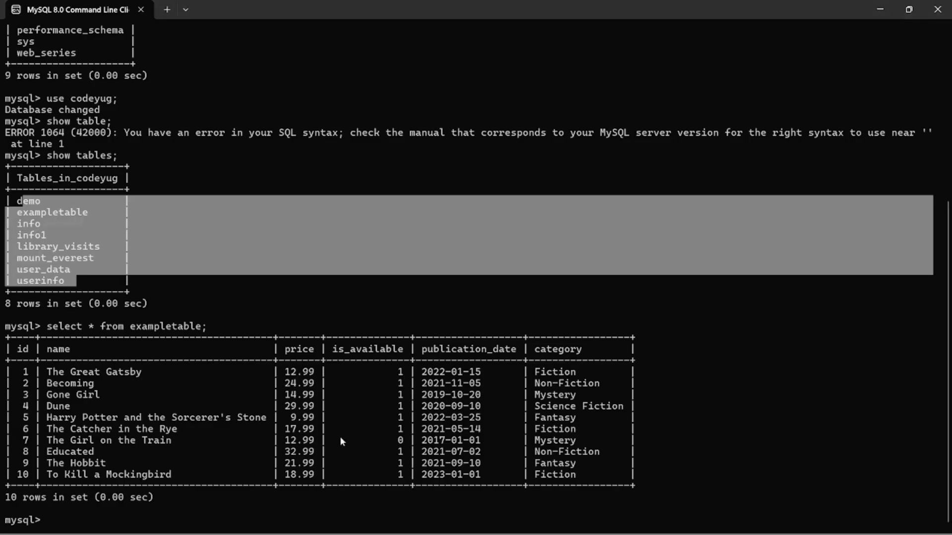
Switch to the MySQL command line and query the demo table with "select * from demo;" to compare its rows with the preview.
type("select * from demo;")
key("Return")
left_click_drag(8, 409, 203, 477)
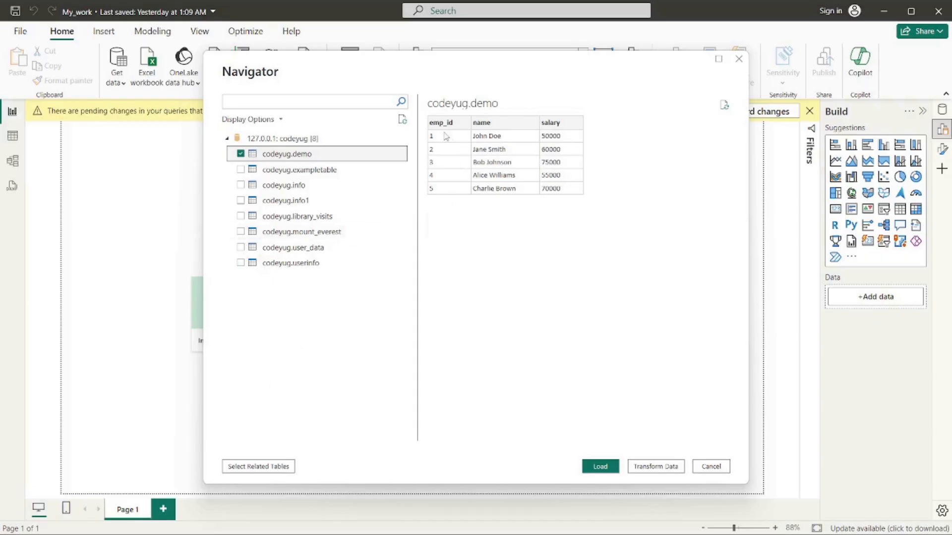
Back in Power BI Desktop, add codeyug.exampletable and codeyug.library_visits to the selection, previewing info and info1 but leaving them unselected.
left_click(241, 170)
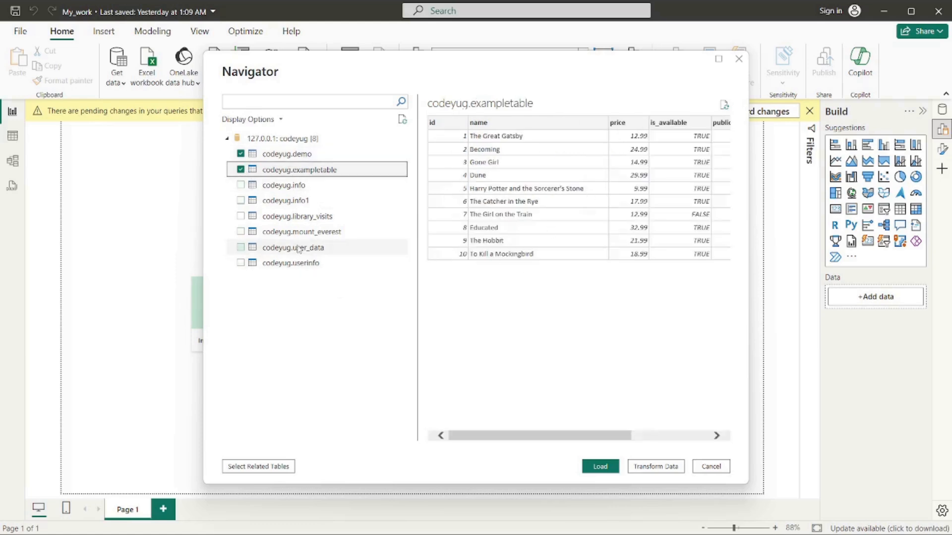
left_click(240, 187)
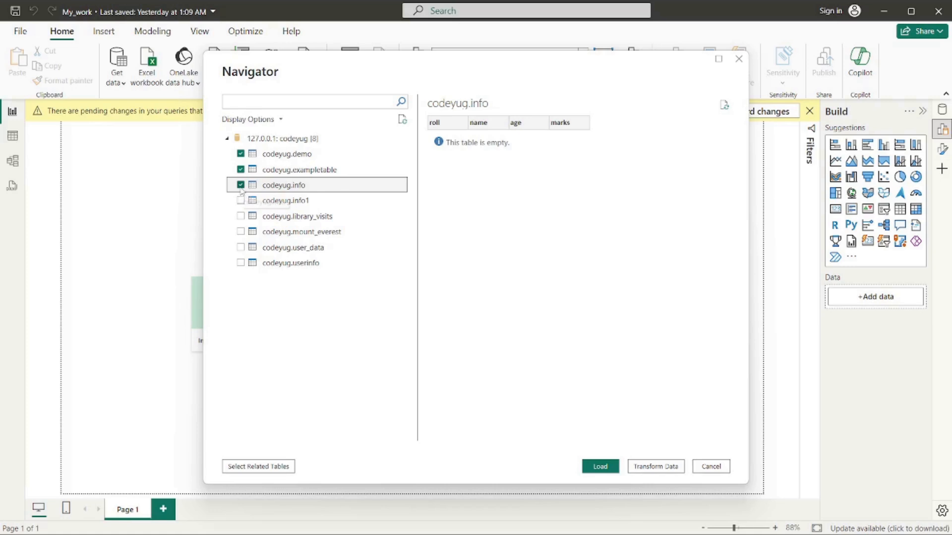
left_click(241, 186)
left_click(241, 201)
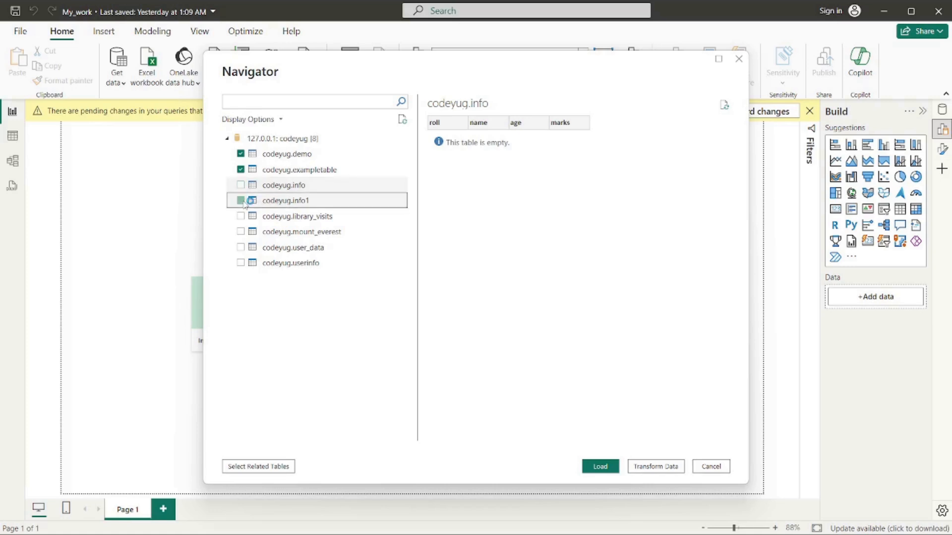
left_click(241, 201)
left_click(246, 217)
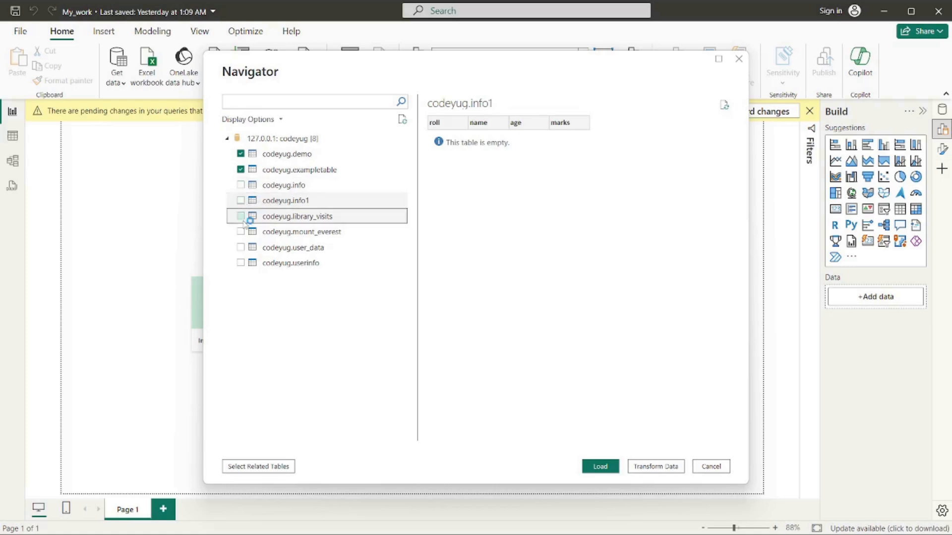
left_click(241, 216)
Add codeyug.mount_everest and codeyug.userinfo to the selection, leave user_data unselected, and open the selected tables in Power Query Editor for transformation.
left_click(246, 232)
left_click(240, 232)
left_click(241, 248)
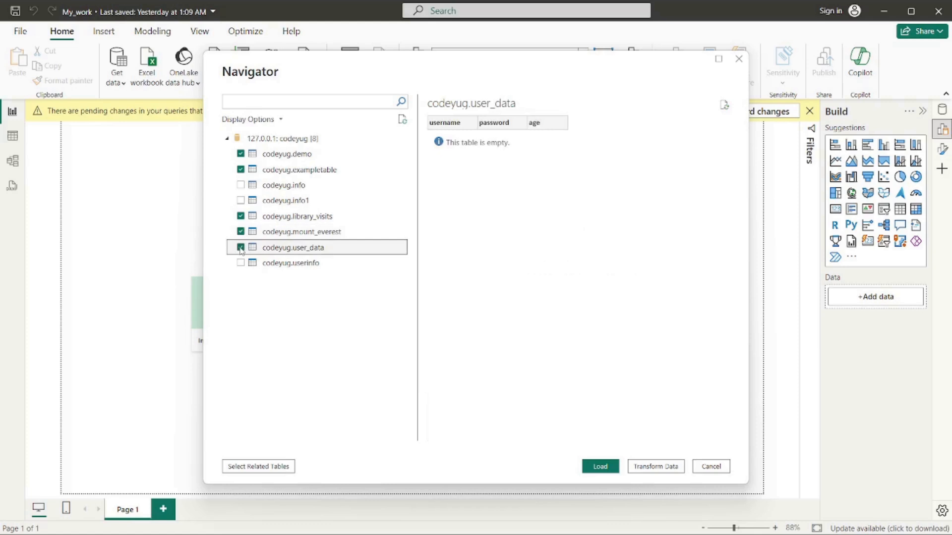
left_click(240, 247)
left_click(240, 263)
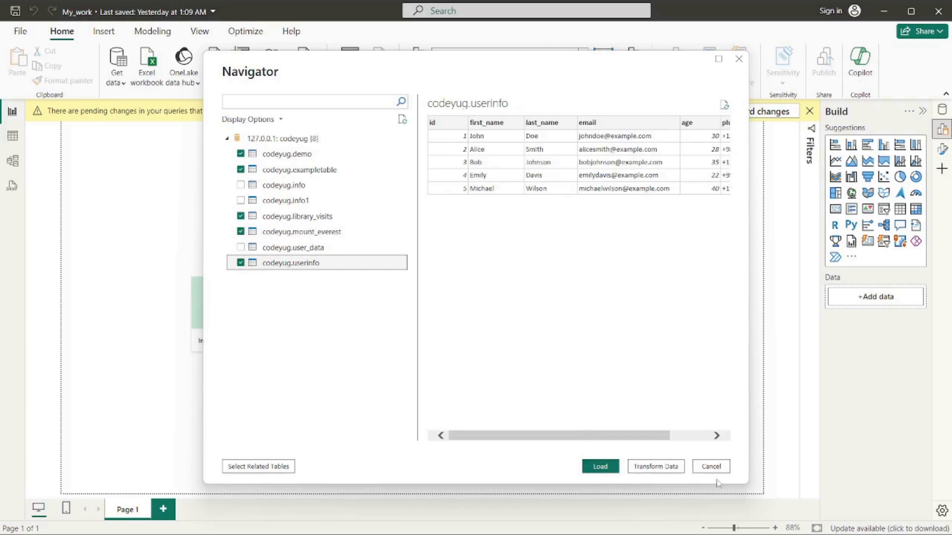
left_click(655, 466)
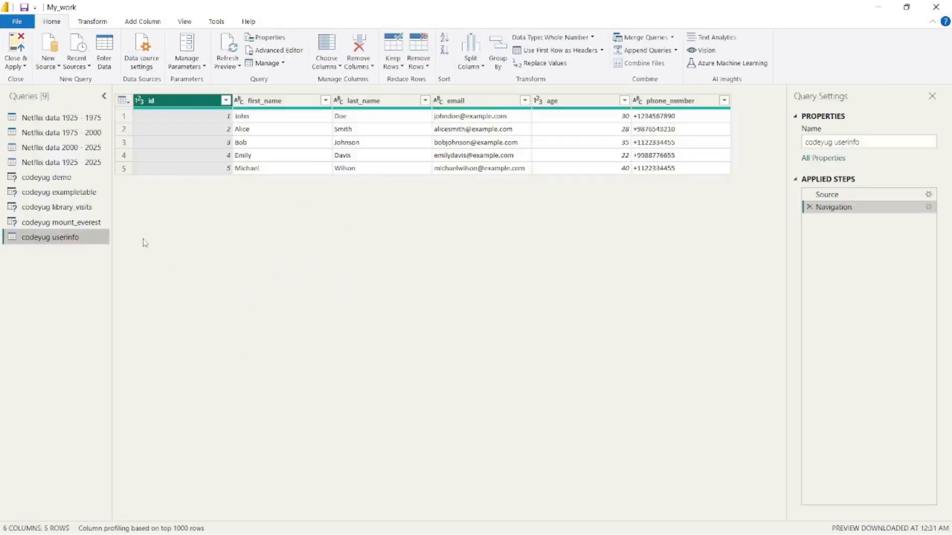
Examine the imported codeyug demo, exampletable, library_visits and mount_everest queries, along with the Netflix data 1925 - 1975 query.
left_click(45, 177)
left_click(50, 193)
left_click(52, 207)
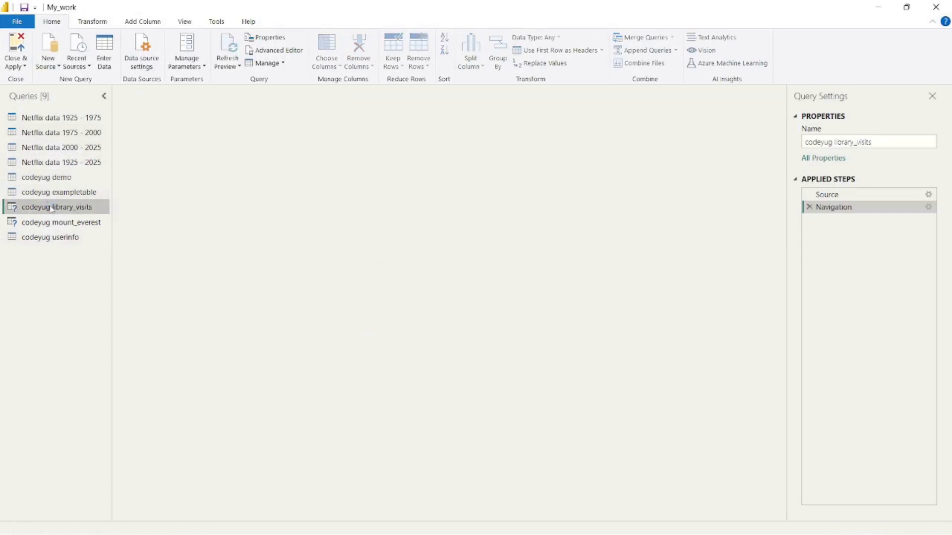
left_click(49, 117)
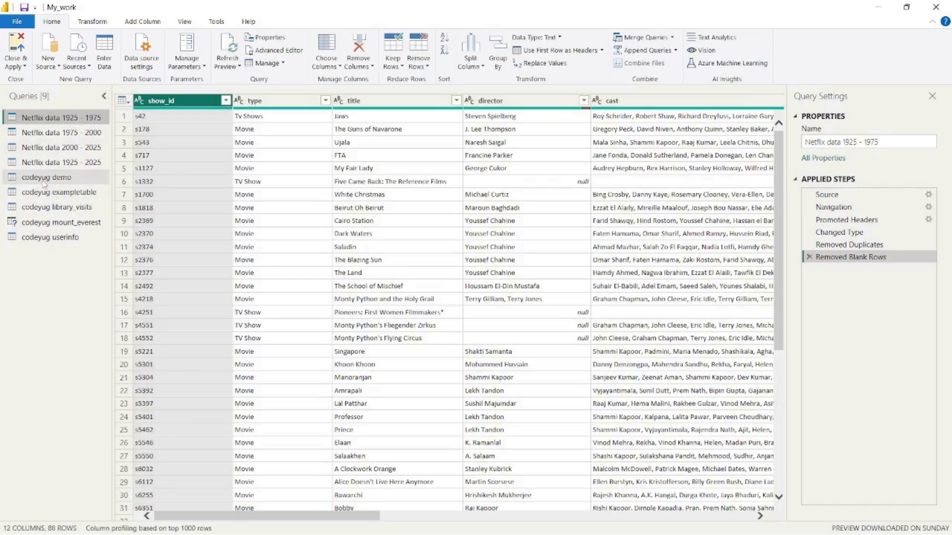
left_click(46, 178)
left_click(51, 195)
left_click(52, 207)
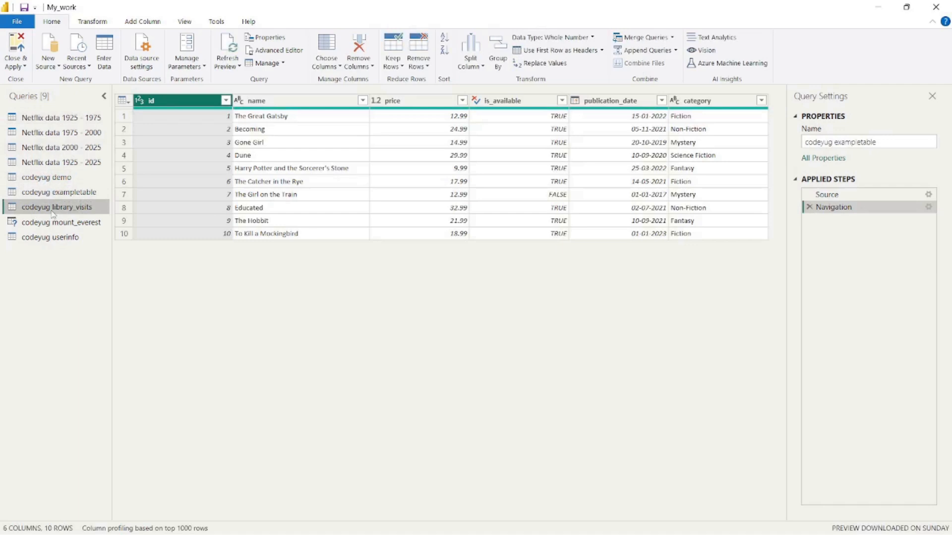
left_click(87, 222)
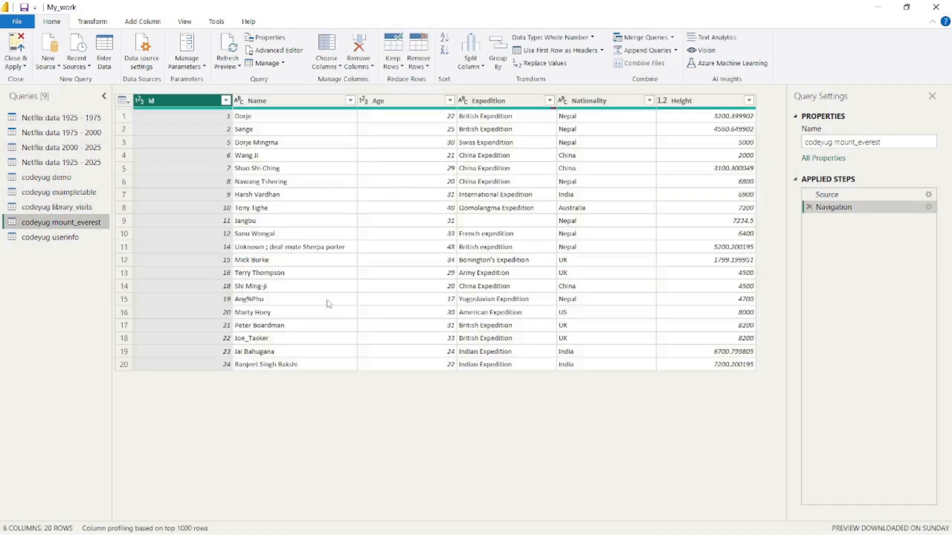